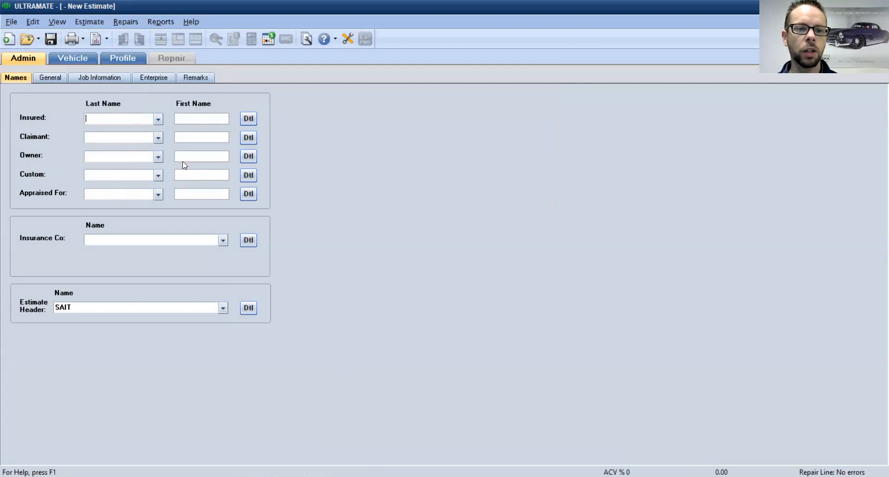
Step: Enter the owner's last name and first name in the Owner details and save them
{"action": "left_click", "coordinate": [250, 157]}
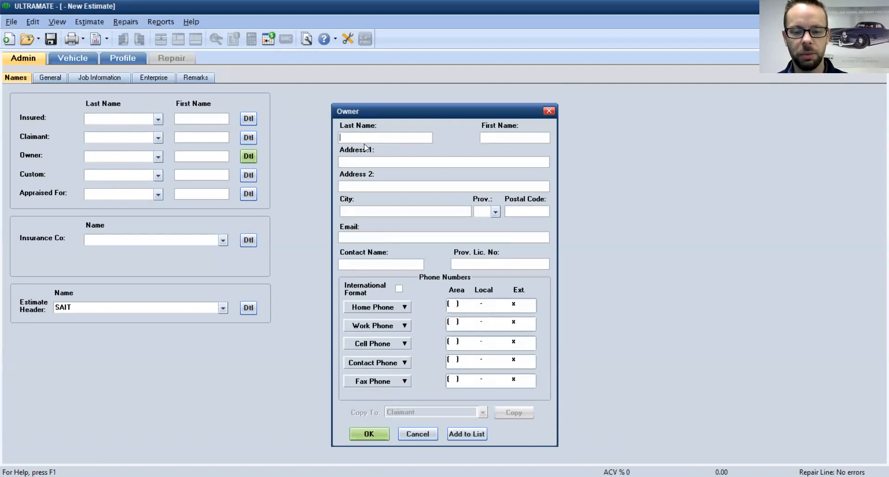
{"action": "type", "text": "Doe"}
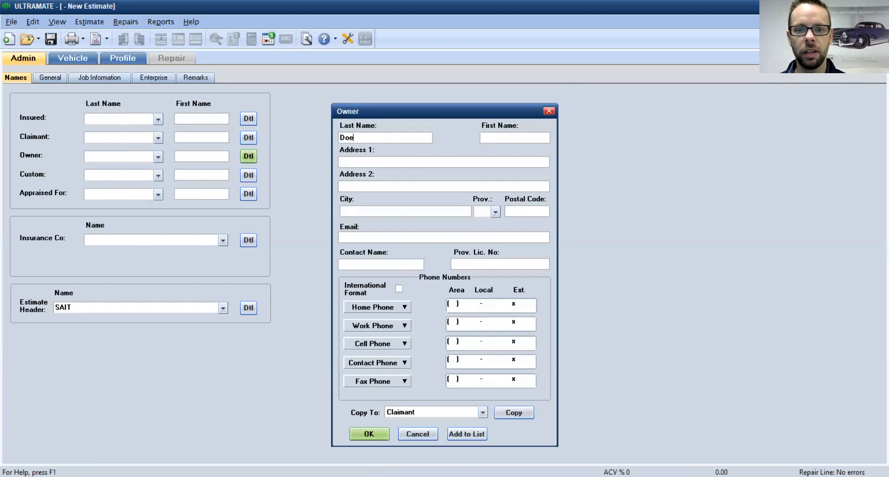
{"action": "left_click", "coordinate": [496, 135]}
{"action": "type", "text": "Jane"}
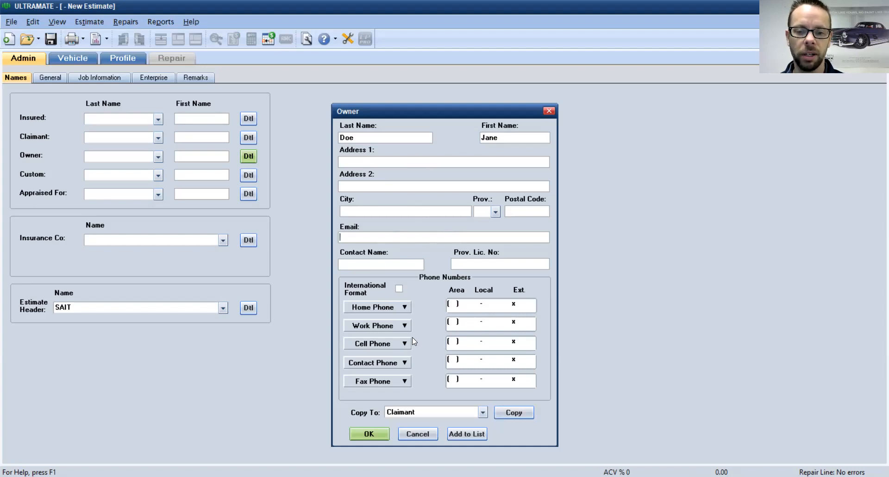
{"action": "left_click", "coordinate": [377, 431]}
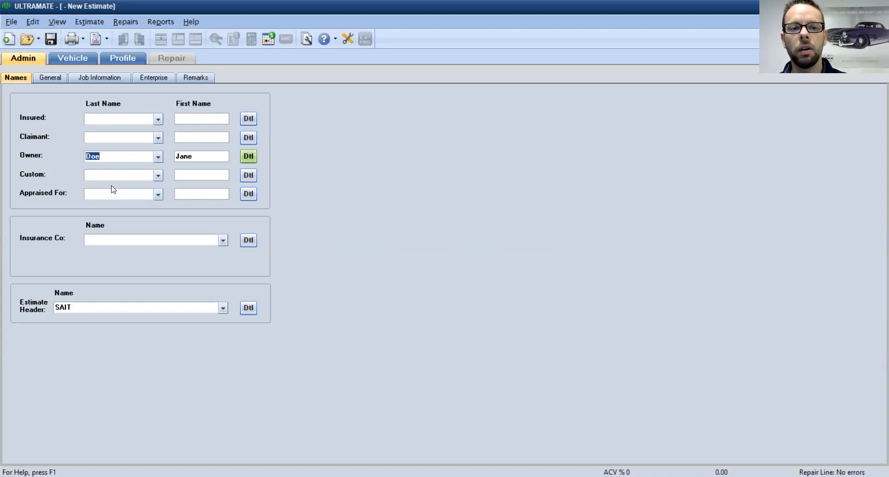
Step: On the General tab, set Loss Designation to P - Partial Loss and Payer to C - Customer
{"action": "left_click", "coordinate": [43, 81]}
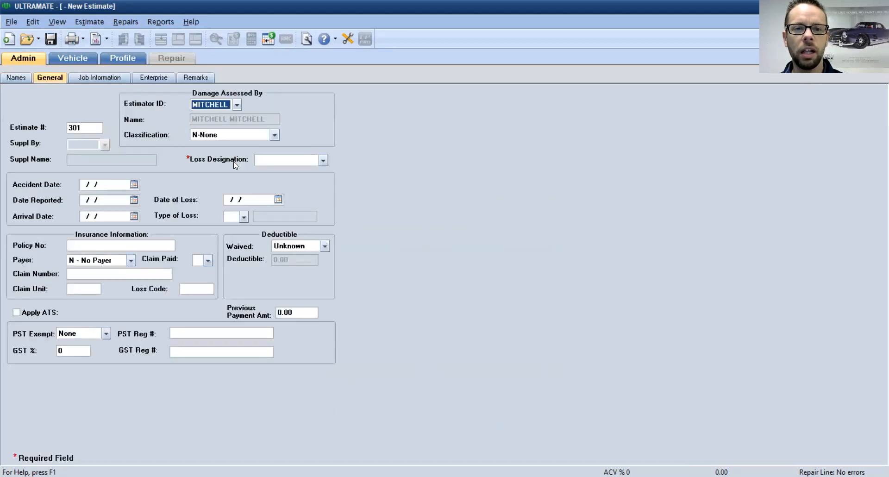
{"action": "left_click", "coordinate": [268, 161]}
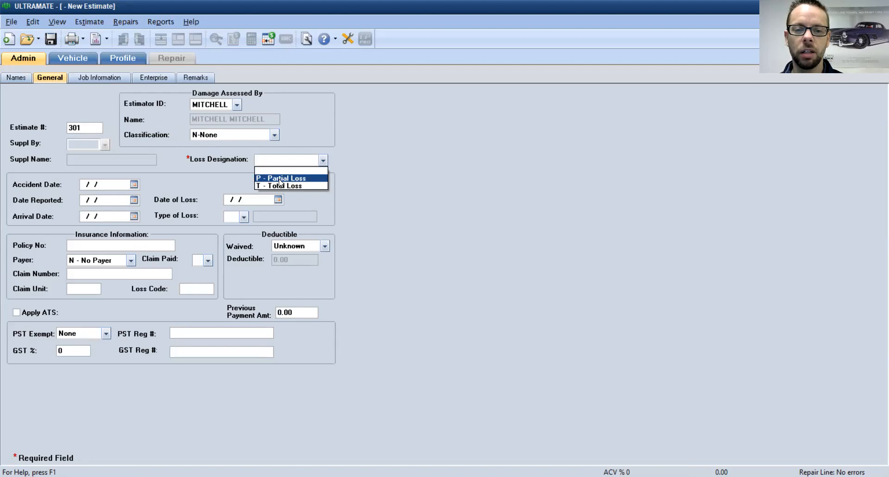
{"action": "left_click", "coordinate": [279, 182]}
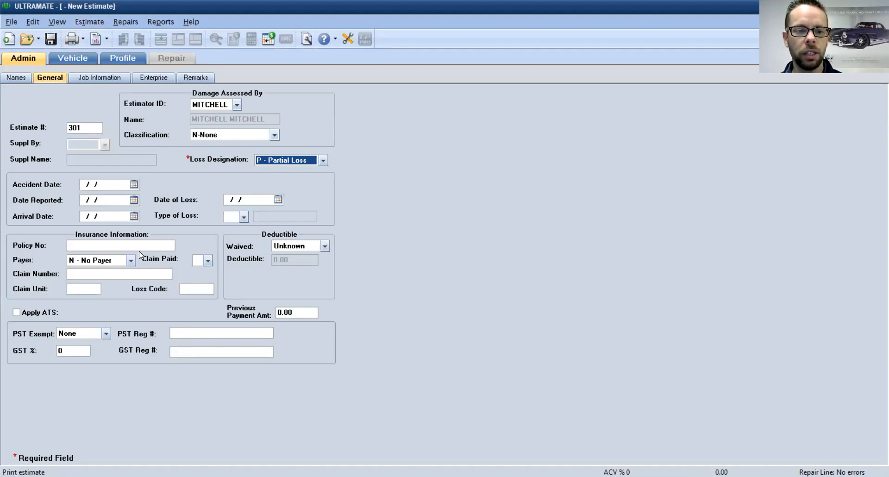
{"action": "left_click", "coordinate": [93, 262]}
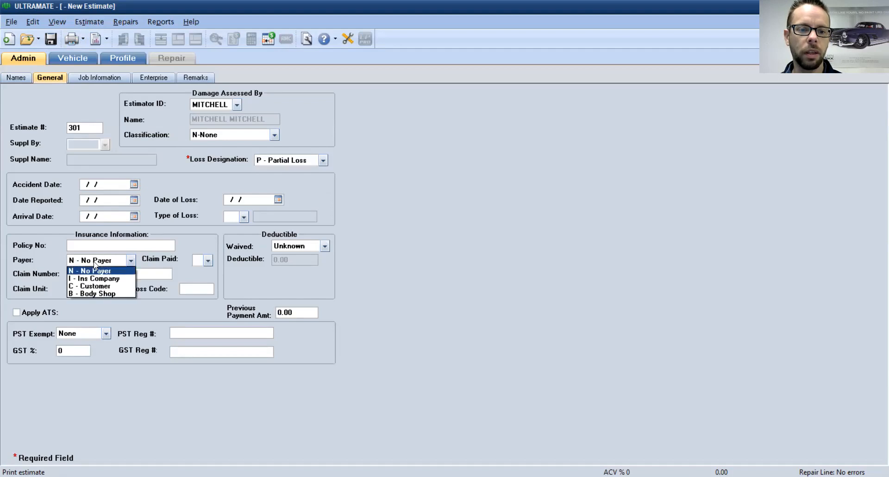
{"action": "left_click", "coordinate": [108, 287]}
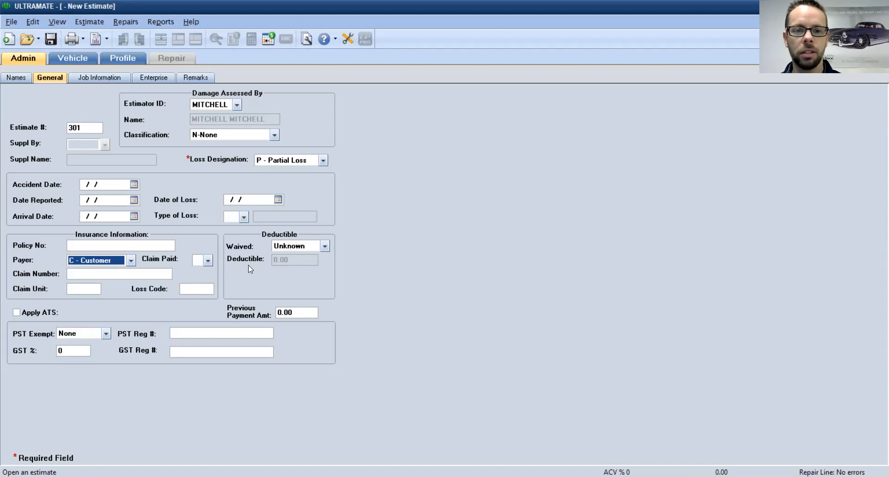
Step: Review the Job Information, Enterprise and Remarks sub-tabs under Admin
{"action": "left_click", "coordinate": [92, 78]}
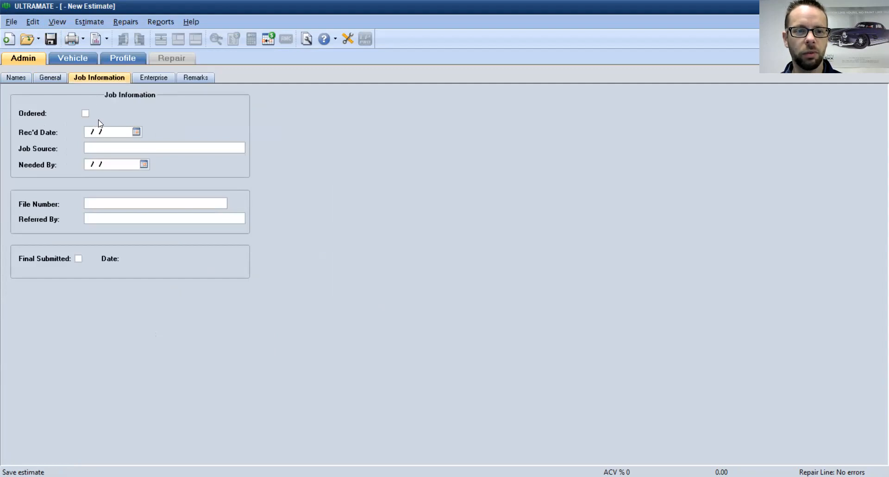
{"action": "left_click", "coordinate": [142, 79]}
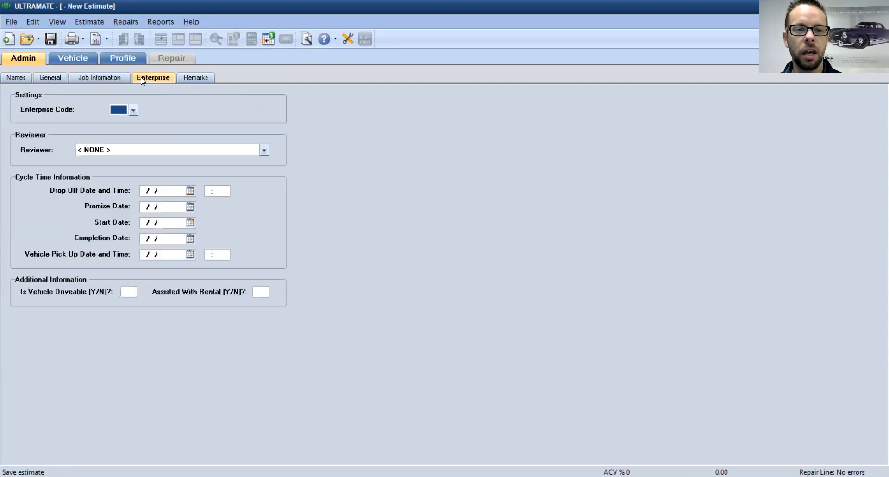
{"action": "left_click", "coordinate": [202, 75]}
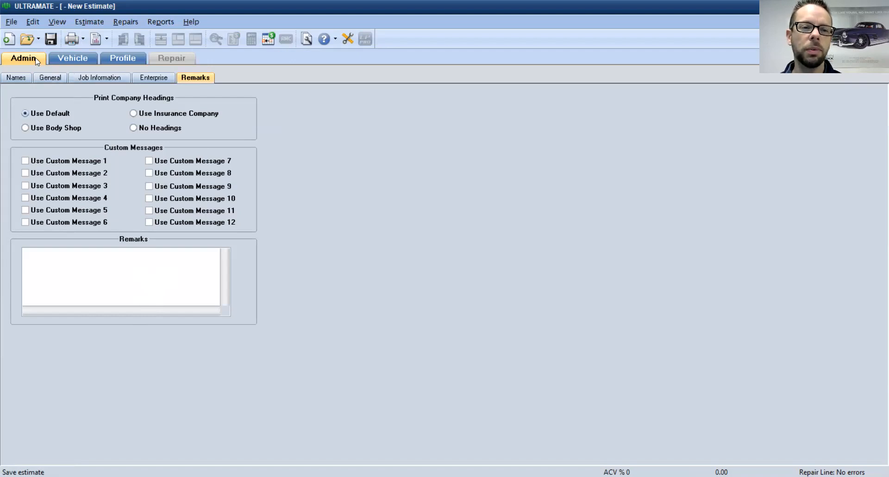
Step: Paste and decode the VIN, choosing the Silverado 3500HD 8' Bed 168'' WB configuration
{"action": "left_click", "coordinate": [73, 62]}
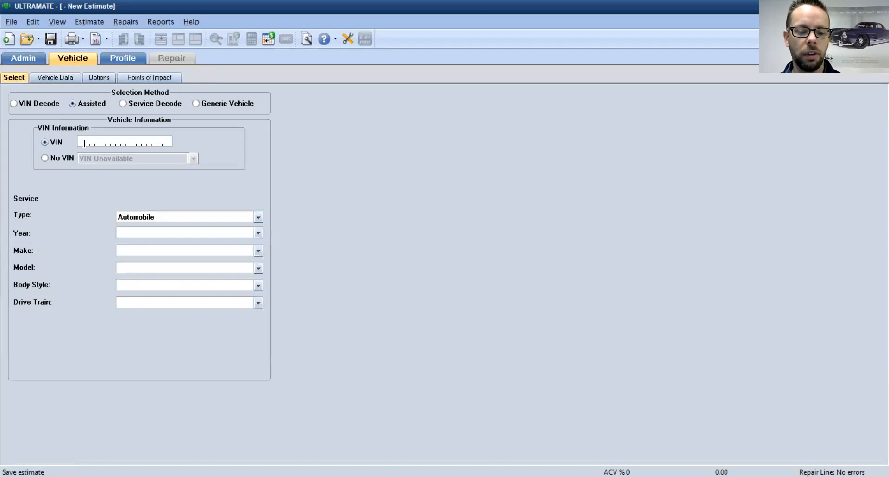
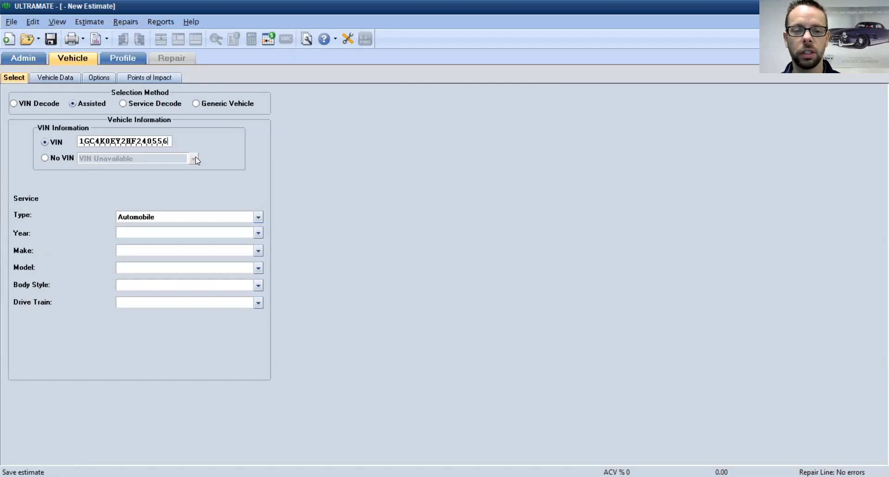
{"action": "left_click", "coordinate": [13, 103]}
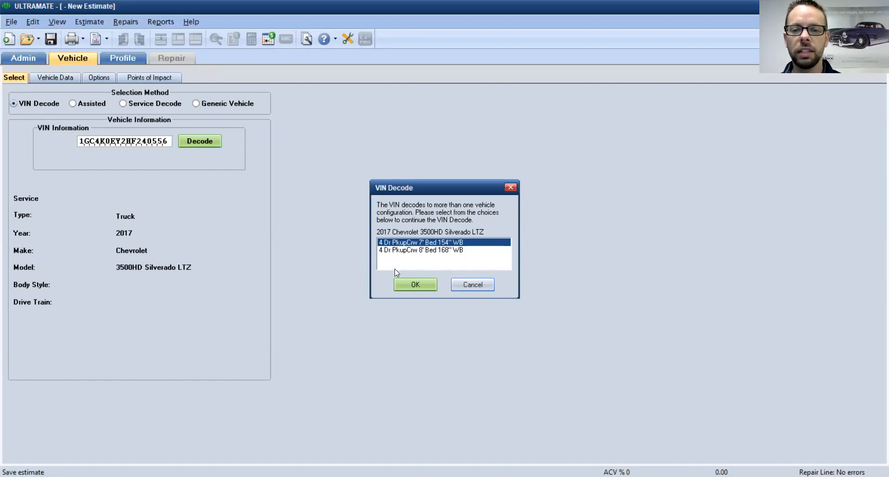
{"action": "left_click", "coordinate": [422, 250]}
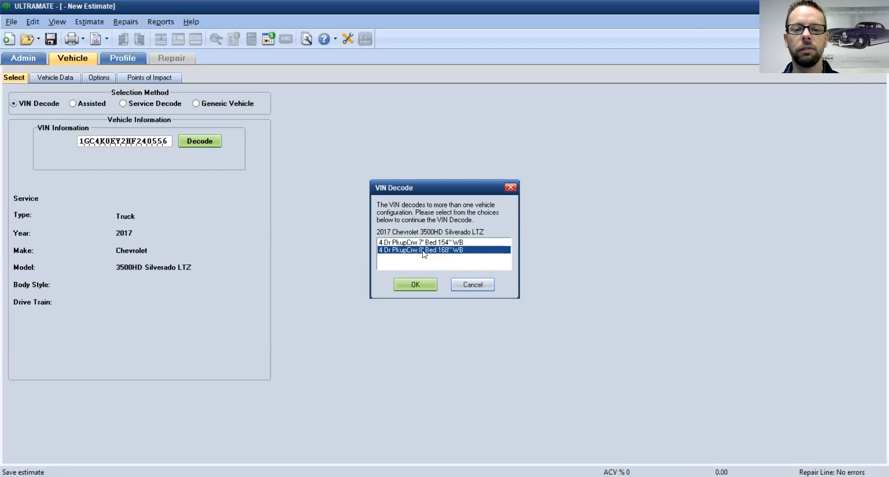
{"action": "left_click", "coordinate": [415, 288]}
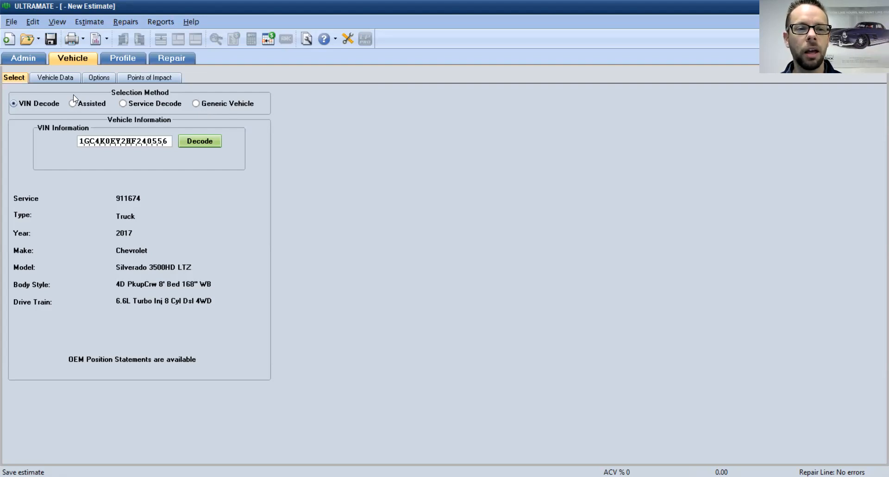
Step: In Vehicle Data, enter paint code UX and exterior colour Grey
{"action": "left_click", "coordinate": [63, 77]}
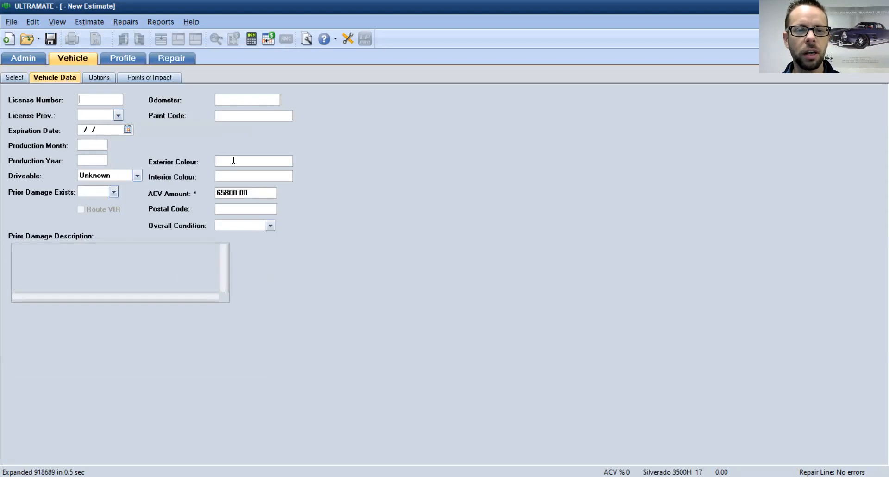
{"action": "left_click", "coordinate": [233, 159]}
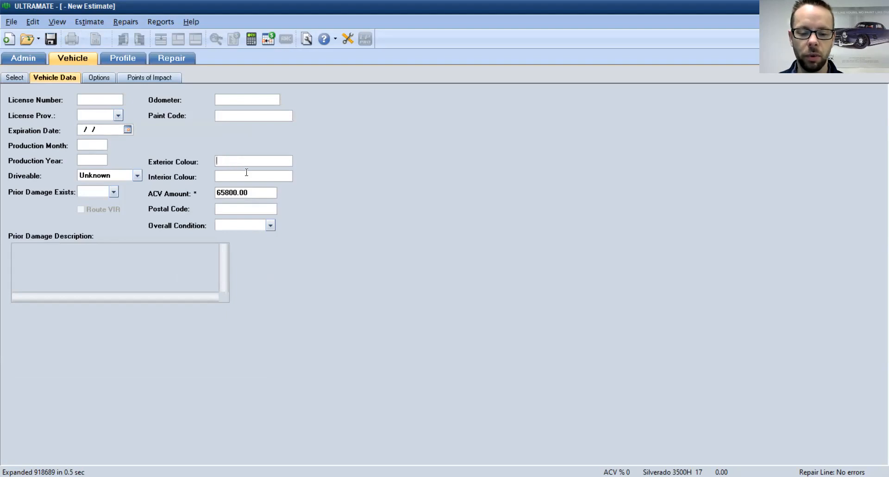
{"action": "type", "text": "U"}
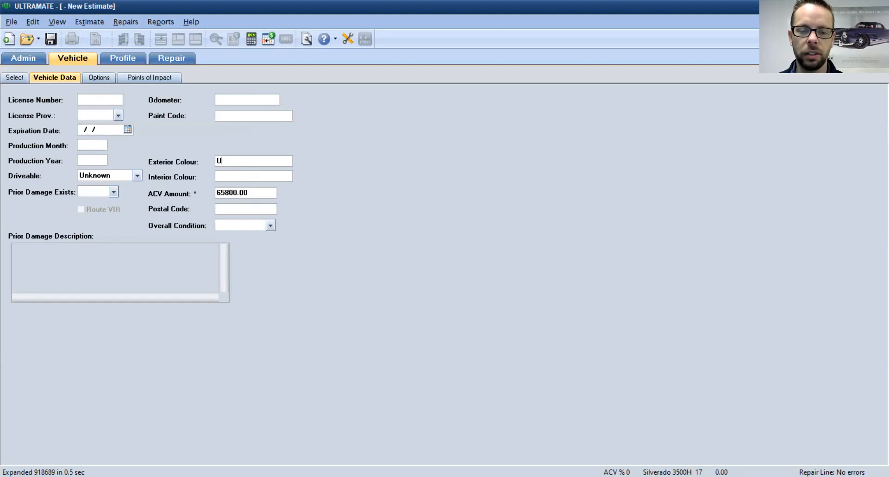
{"action": "type", "text": "X"}
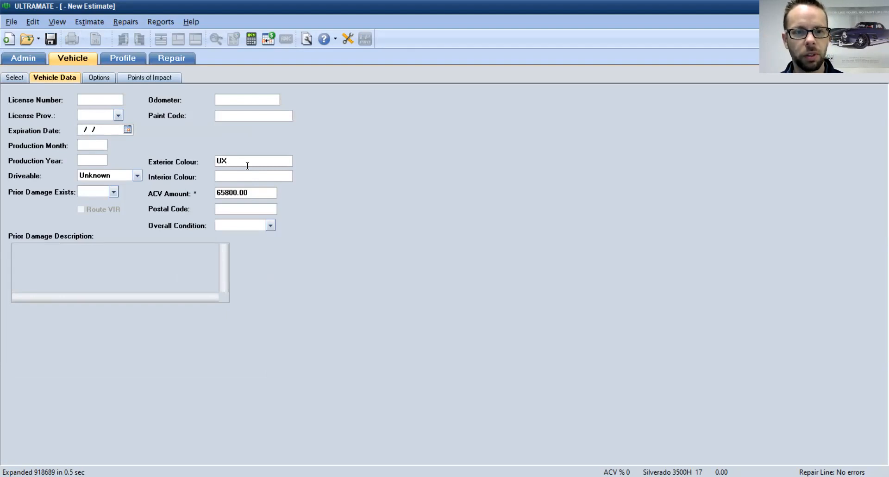
{"action": "left_click", "coordinate": [246, 117]}
{"action": "type", "text": "UX"}
{"action": "key", "text": "Tab"}
{"action": "type", "text": "Grey"}
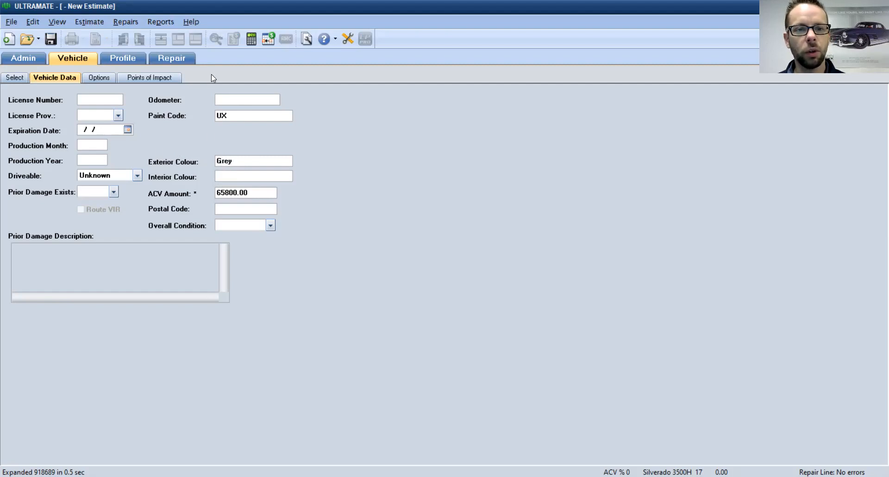
Step: Enter odometer 223500, mark the vehicle Driveable, and select the ACV Amount value
{"action": "left_click", "coordinate": [258, 100]}
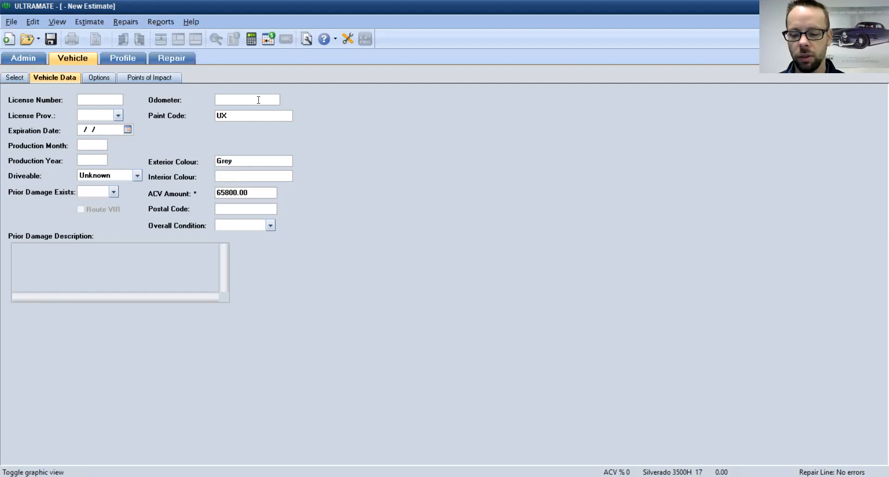
{"action": "type", "text": "223"}
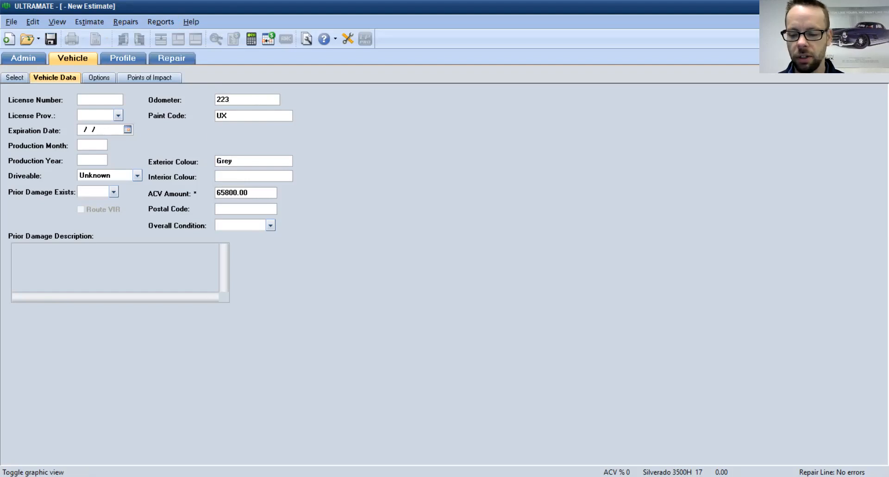
{"action": "type", "text": "500"}
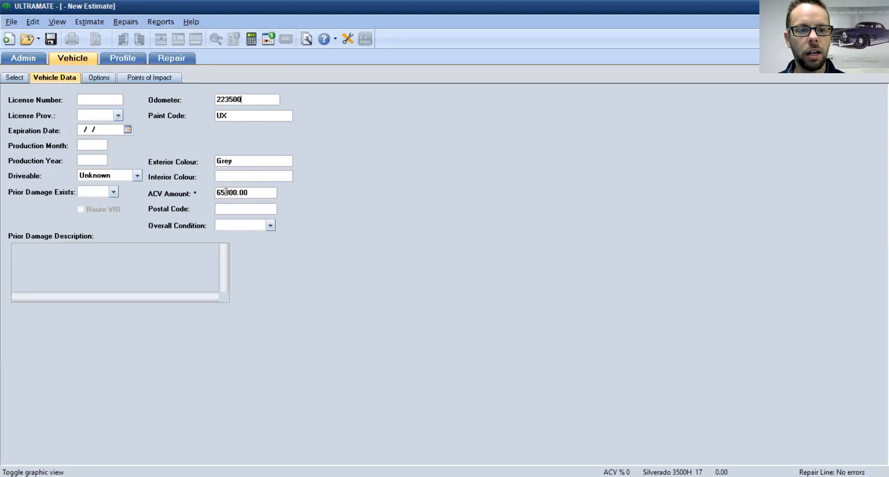
{"action": "left_click", "coordinate": [137, 175]}
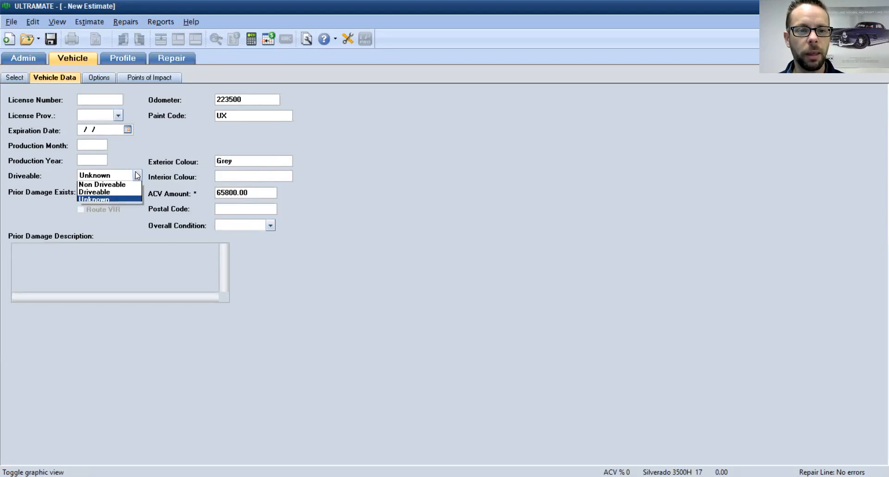
{"action": "left_click", "coordinate": [107, 193]}
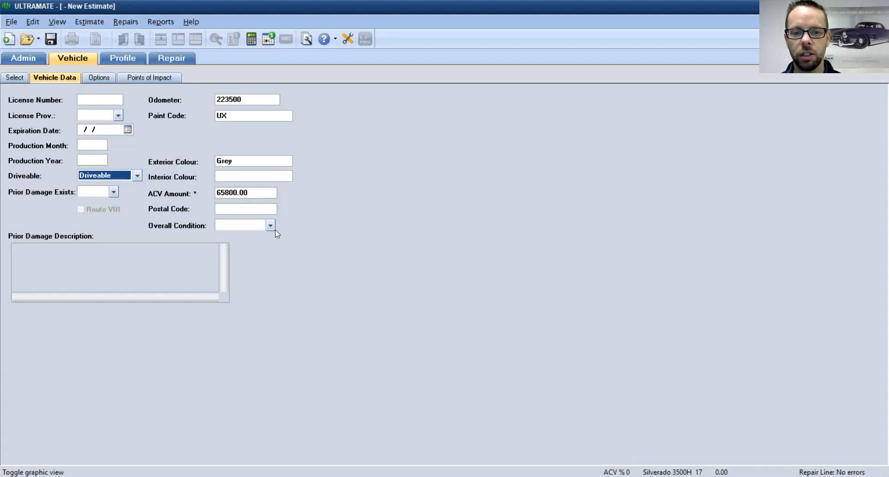
{"action": "left_click_drag", "start_coordinate": [259, 195], "coordinate": [217, 191]}
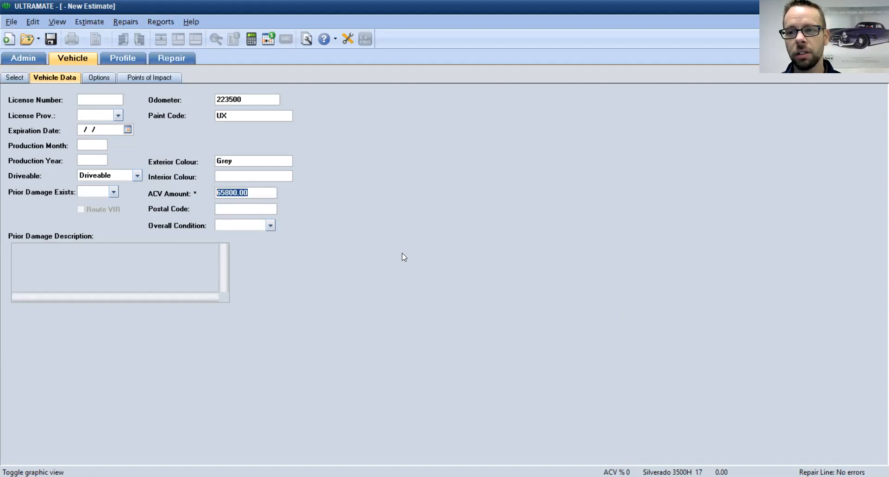
Step: Set the ACV amount to 70200 and rate the overall condition E-Excellent
{"action": "type", "text": "70200"}
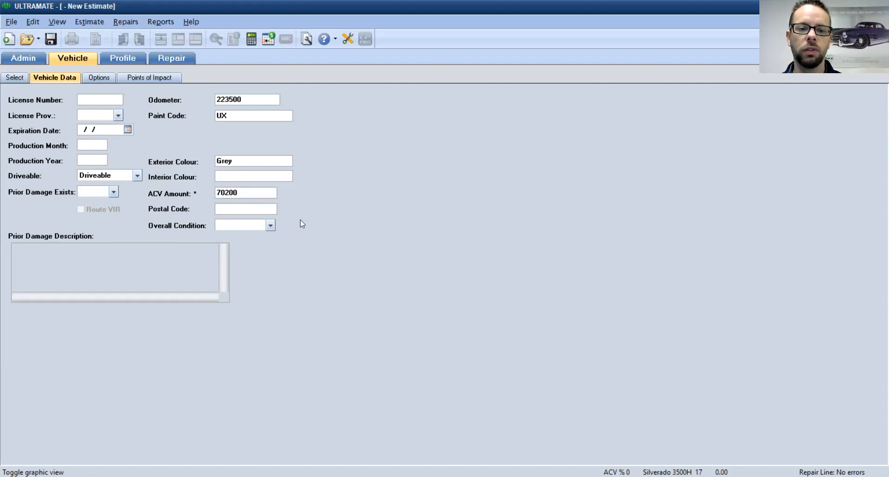
{"action": "left_click", "coordinate": [269, 225]}
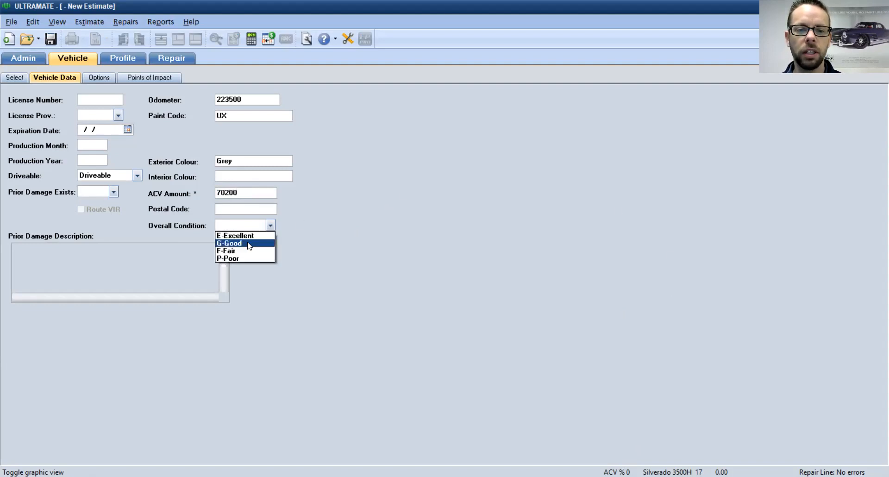
{"action": "left_click", "coordinate": [250, 236]}
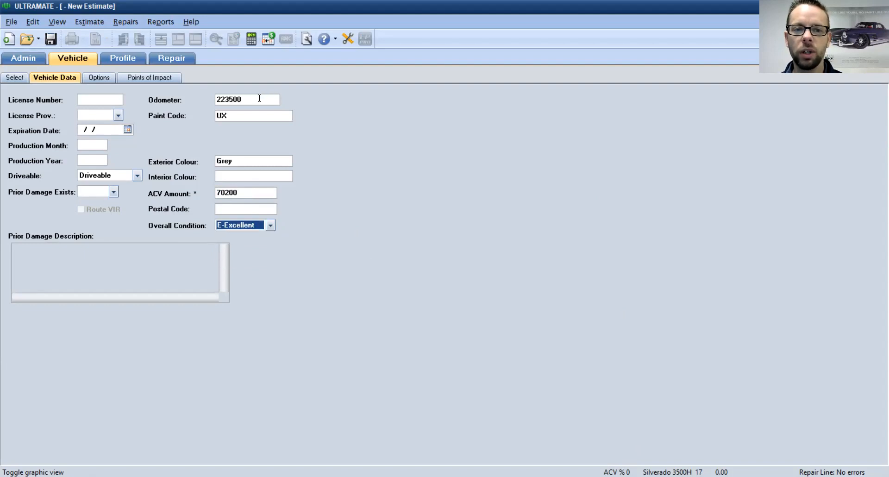
Step: Change the odometer reading to 125000
{"action": "left_click", "coordinate": [239, 98]}
{"action": "left_click_drag", "start_coordinate": [239, 99], "coordinate": [206, 101]}
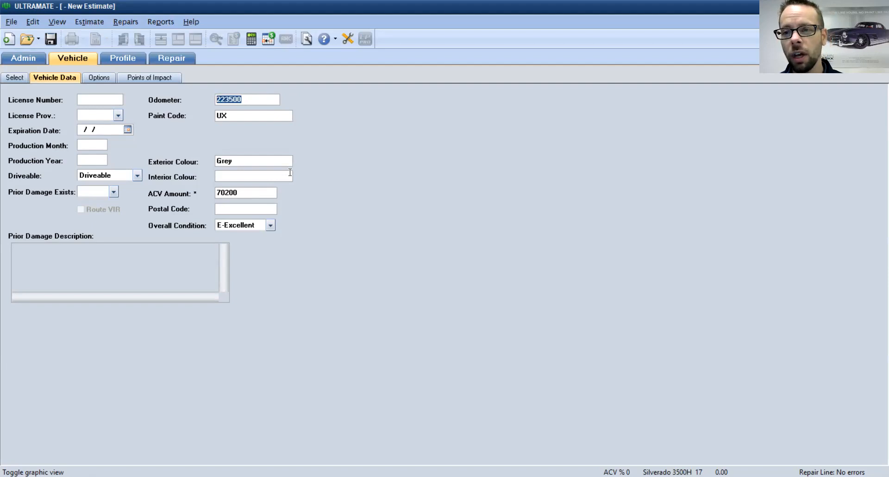
{"action": "type", "text": "2"}
{"action": "key", "text": "BackSpace"}
{"action": "type", "text": "125000"}
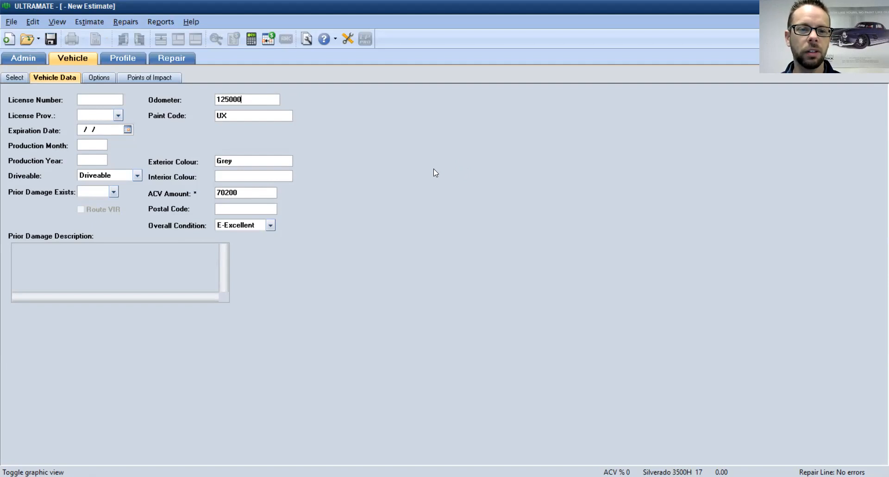
Step: Mark prior damage as existing, described as 'Vehicle has hail damage, roof, left side'
{"action": "left_click", "coordinate": [104, 192]}
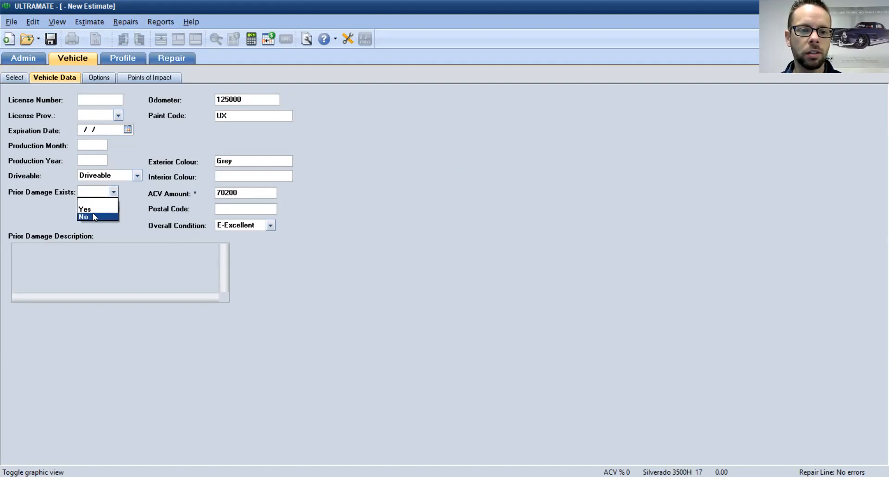
{"action": "left_click", "coordinate": [93, 211]}
{"action": "left_click", "coordinate": [61, 282]}
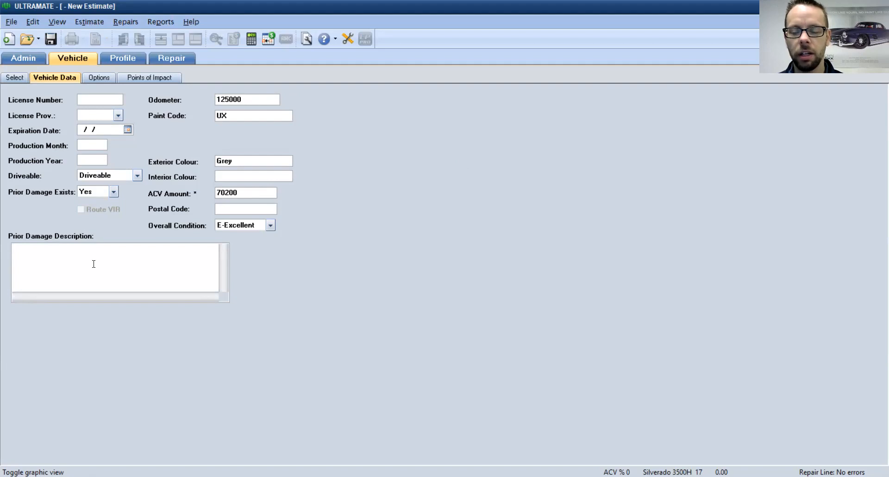
{"action": "type", "text": "Vehi"}
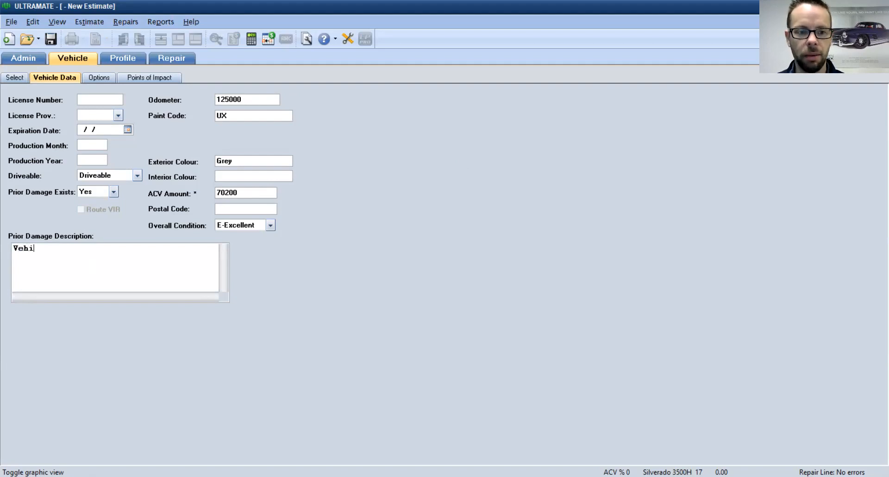
{"action": "type", "text": "cle ha"}
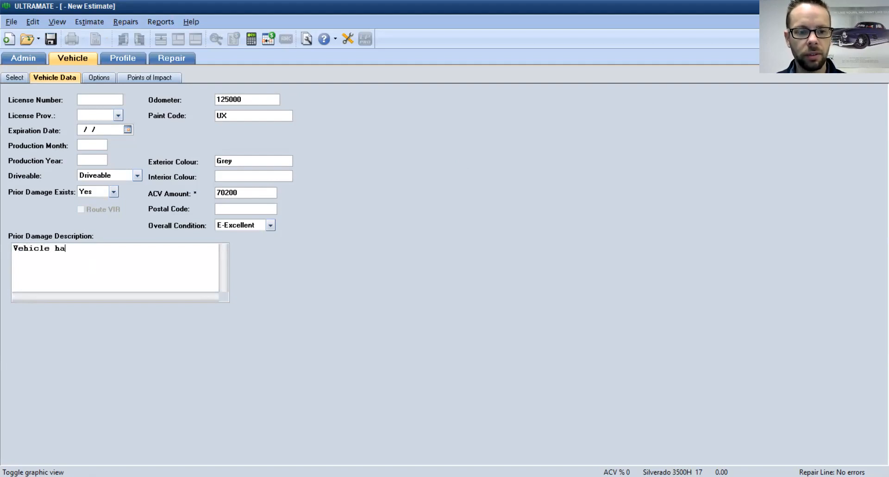
{"action": "type", "text": "s hail dam"}
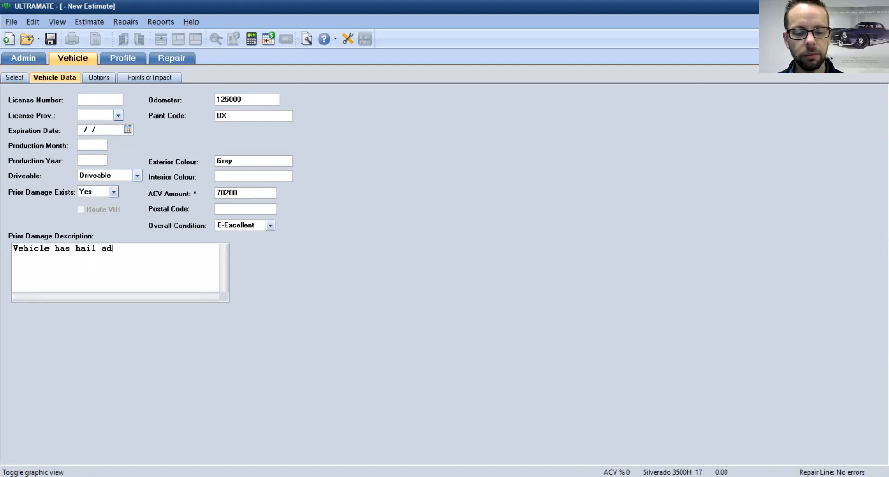
{"action": "type", "text": "age"}
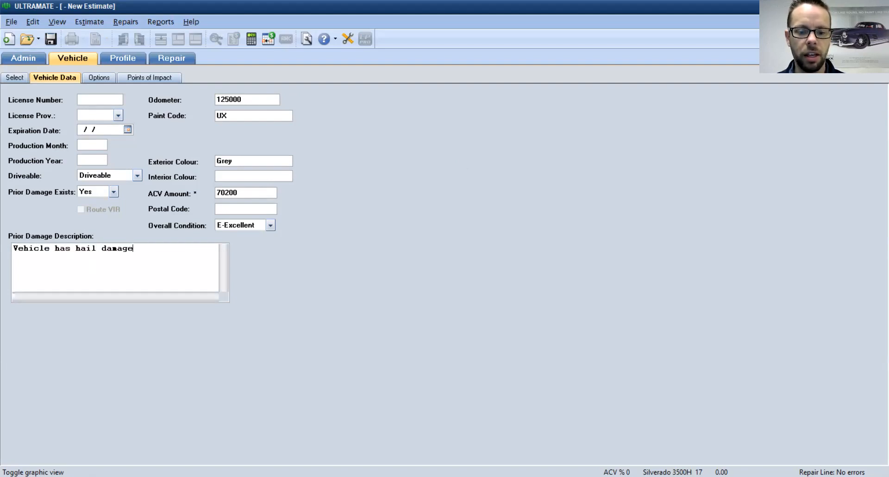
{"action": "type", "text": ", roof, left side"}
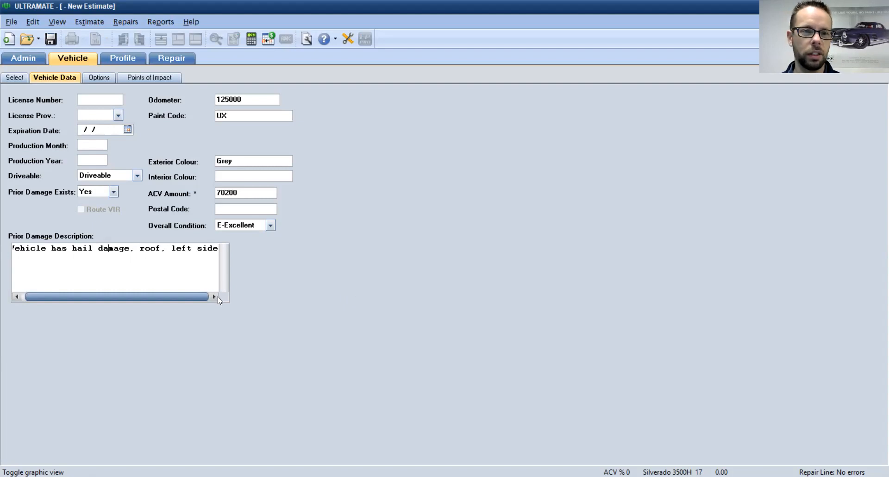
{"action": "left_click", "coordinate": [99, 78]}
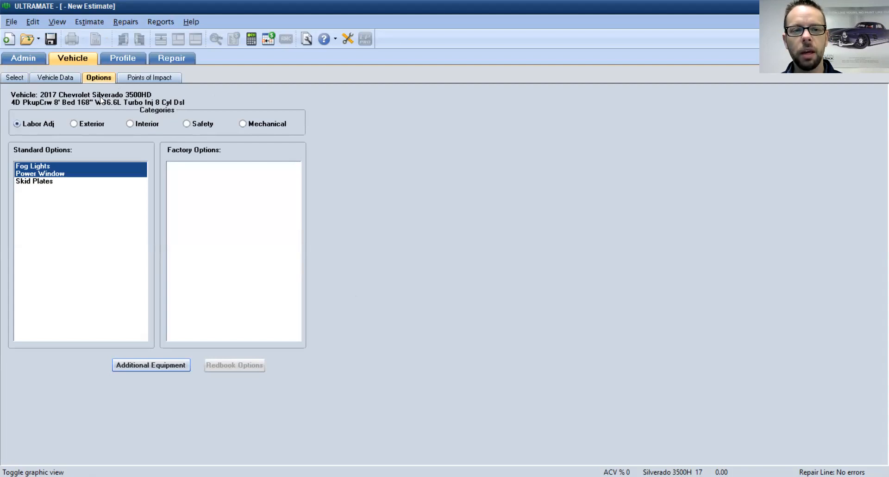
Step: Review the exterior options, leaving Additional Equipment and Sliding Rear Pickup Window unchanged
{"action": "left_click", "coordinate": [73, 124]}
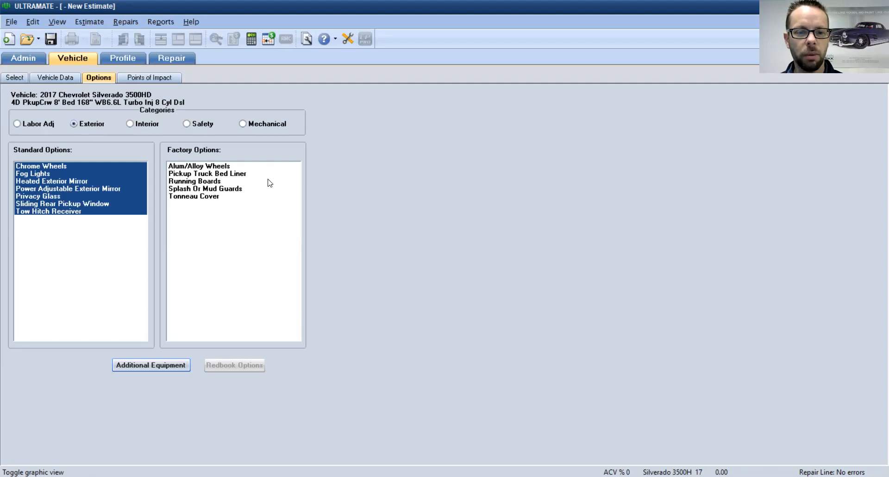
{"action": "left_click", "coordinate": [174, 368]}
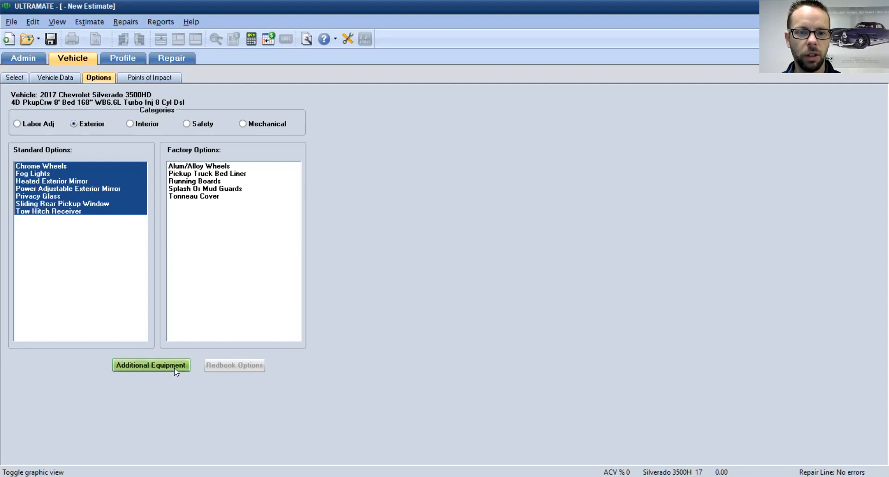
{"action": "left_click", "coordinate": [485, 317]}
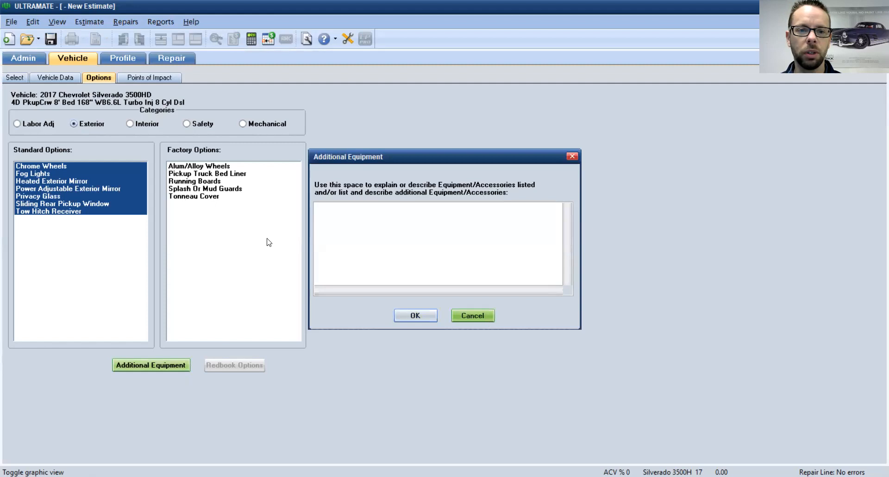
{"action": "left_click", "coordinate": [56, 204]}
{"action": "left_click", "coordinate": [57, 204]}
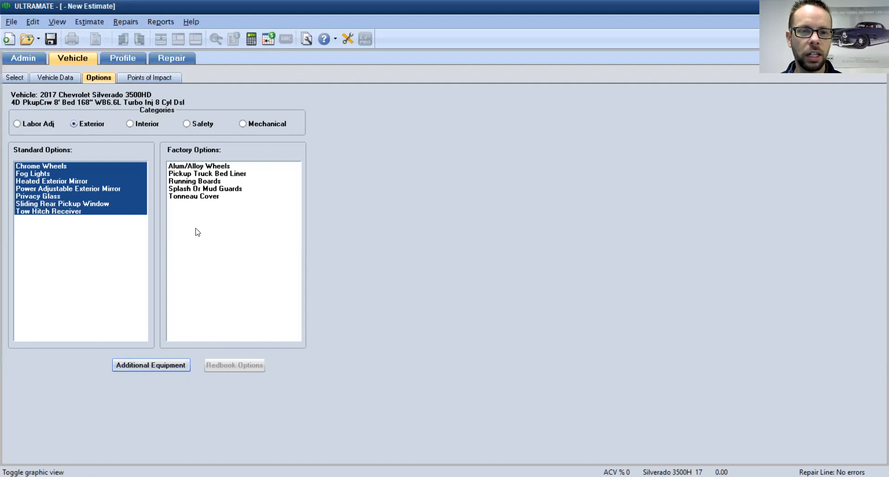
Step: In interior options, remove Front Heated Seats and add Navigation System
{"action": "left_click", "coordinate": [131, 123]}
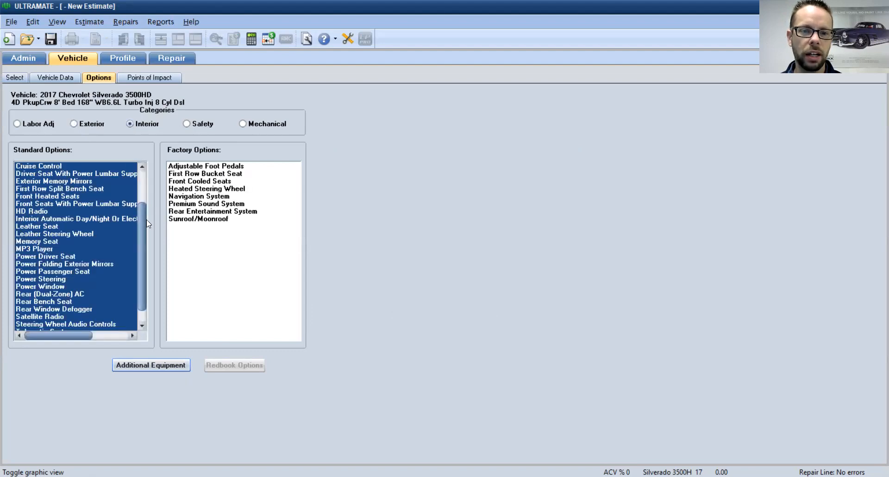
{"action": "left_click", "coordinate": [71, 197]}
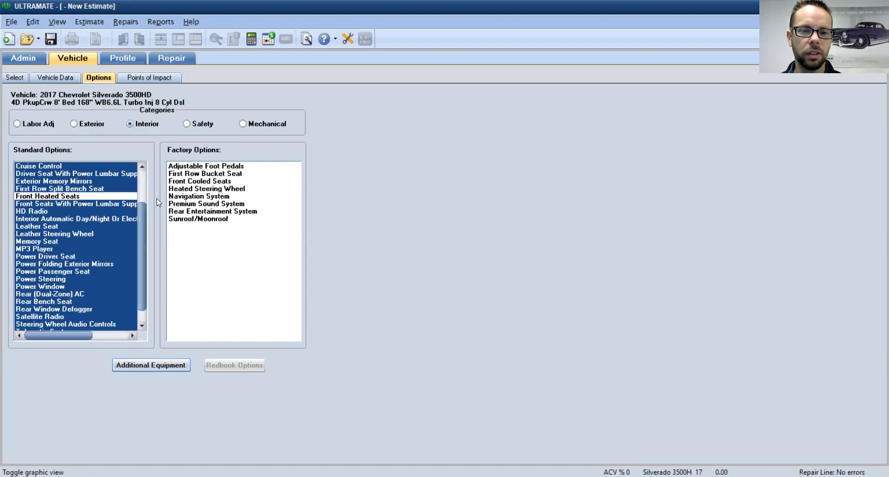
{"action": "left_click", "coordinate": [204, 197]}
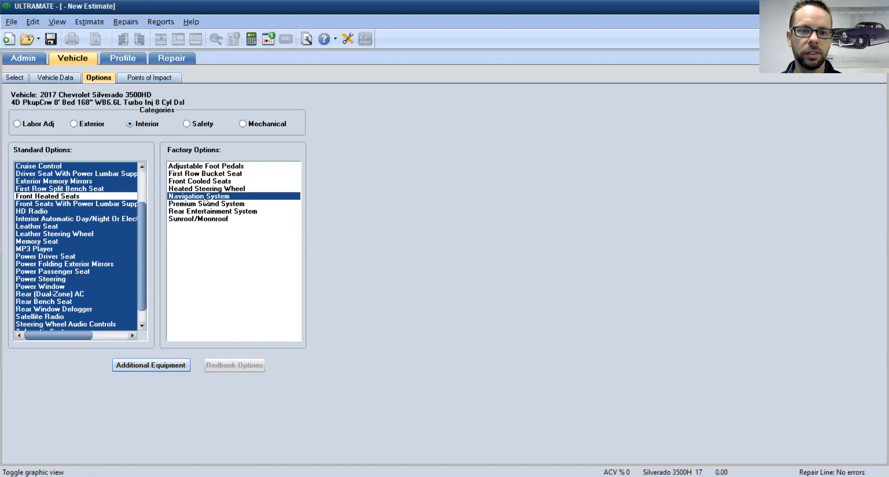
{"action": "left_click", "coordinate": [148, 80]}
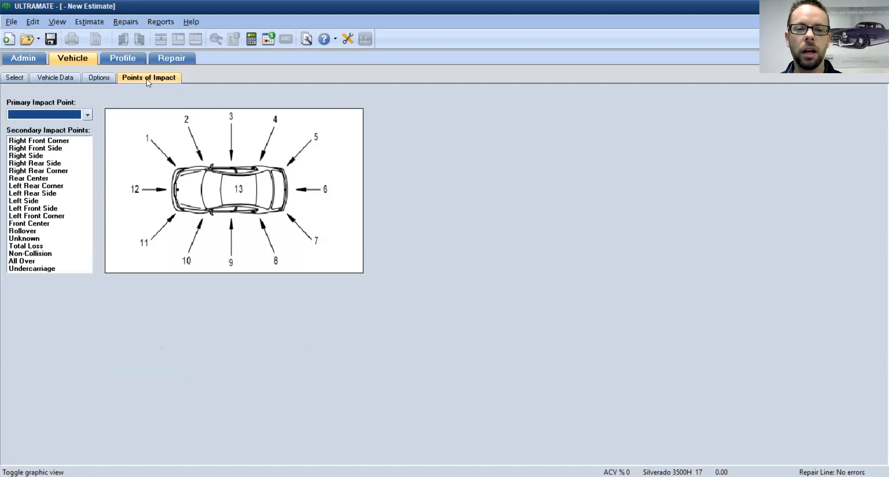
Step: Set Left Front Corner as the primary impact point and save the estimate
{"action": "left_click", "coordinate": [147, 244]}
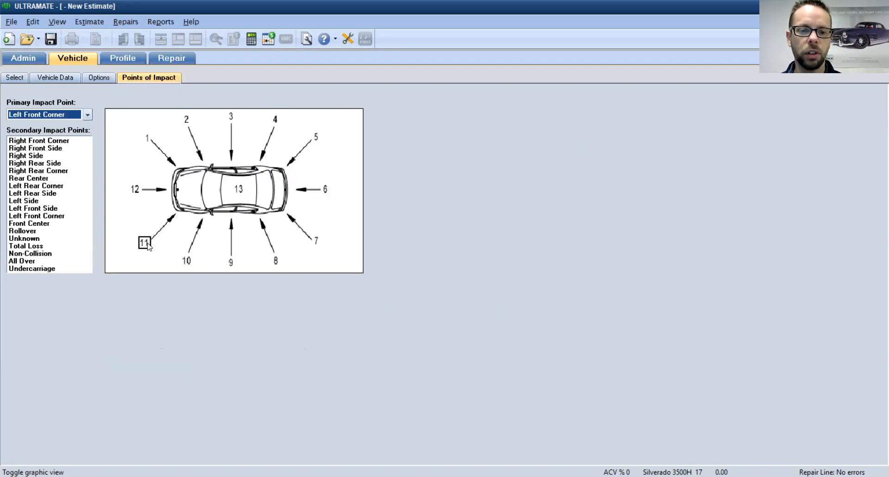
{"action": "left_click", "coordinate": [147, 244]}
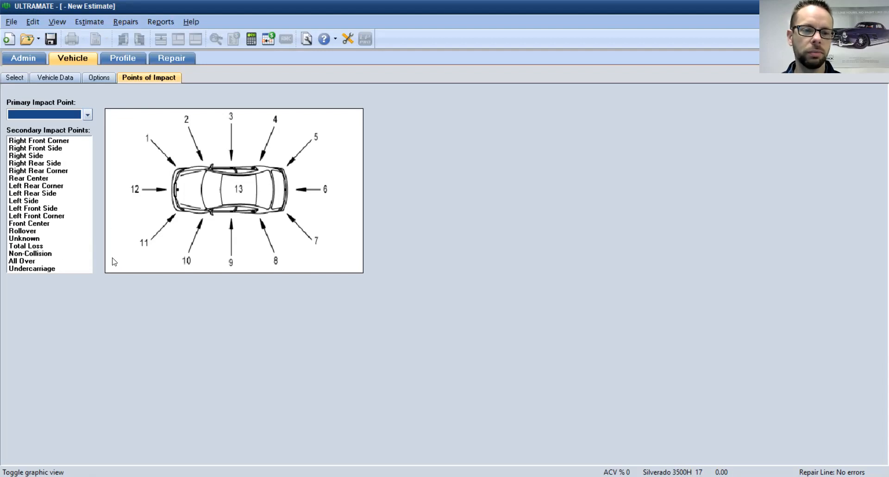
{"action": "left_click", "coordinate": [144, 243]}
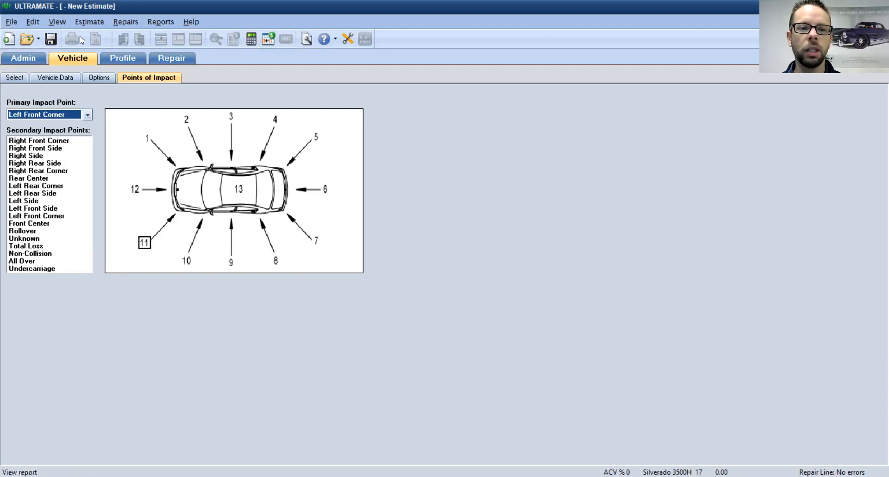
{"action": "left_click", "coordinate": [50, 42]}
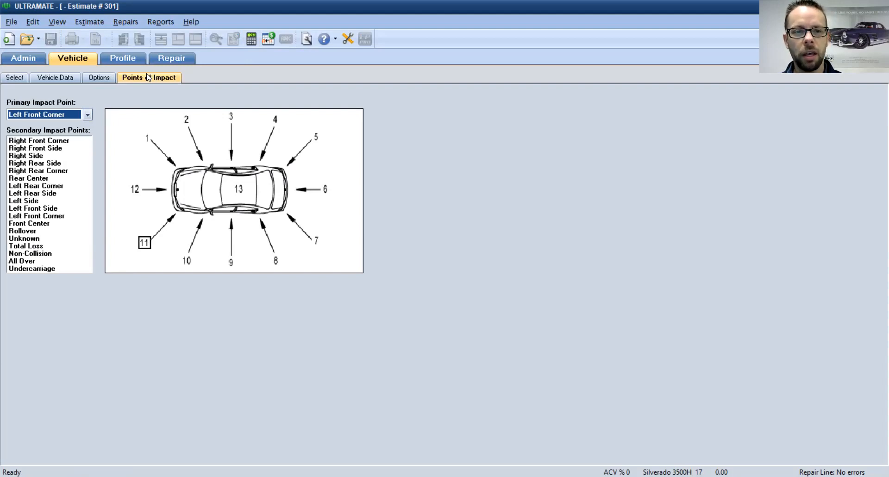
{"action": "left_click", "coordinate": [132, 60]}
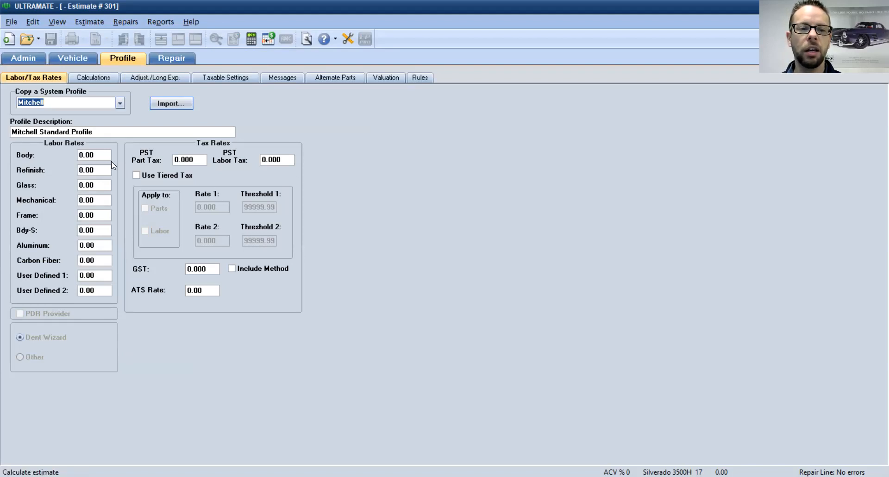
Step: Keep the Mitchell system profile and set Body, Refinish and Glass labor rates to 85
{"action": "left_click", "coordinate": [69, 104]}
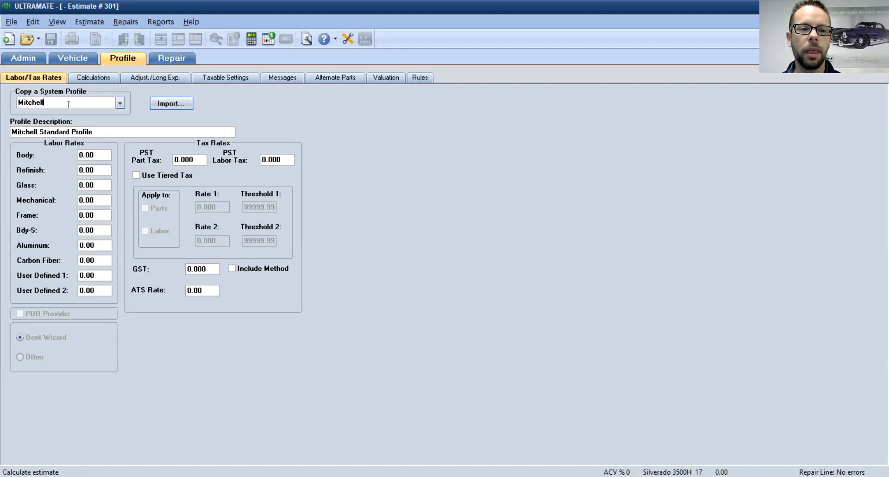
{"action": "left_click", "coordinate": [119, 104]}
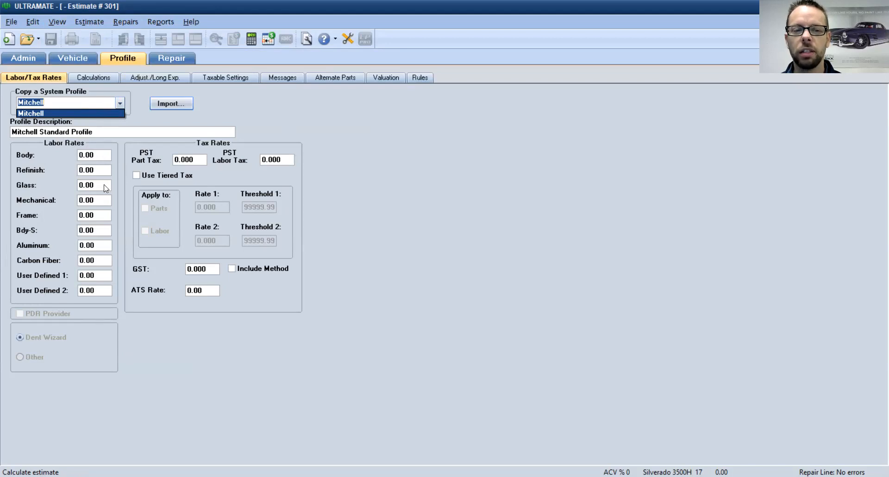
{"action": "left_click", "coordinate": [111, 110]}
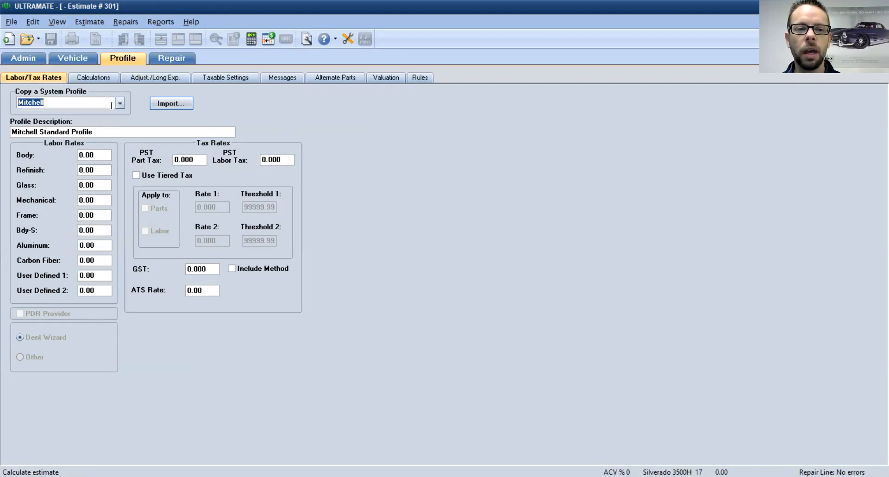
{"action": "left_click", "coordinate": [81, 151]}
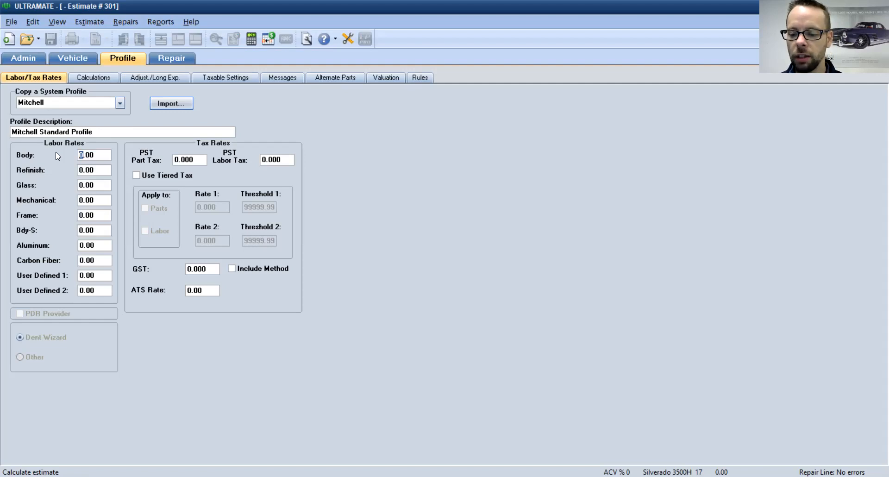
{"action": "type", "text": "85"}
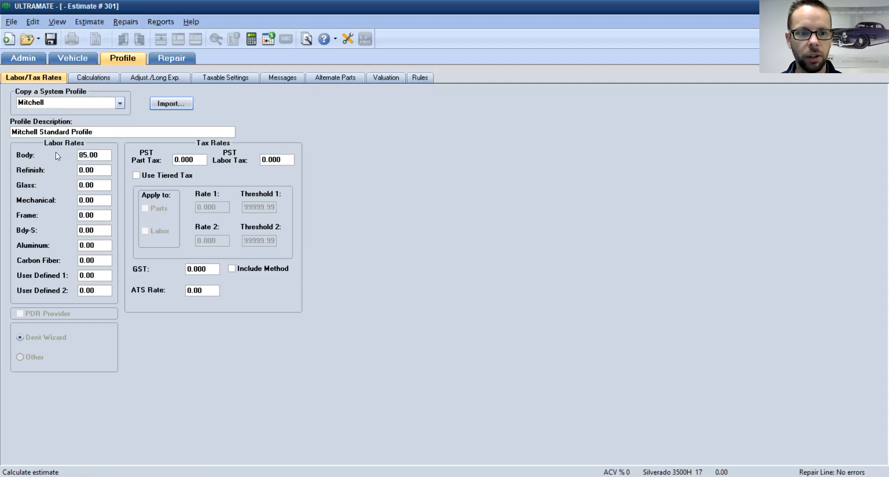
{"action": "left_click", "coordinate": [80, 170]}
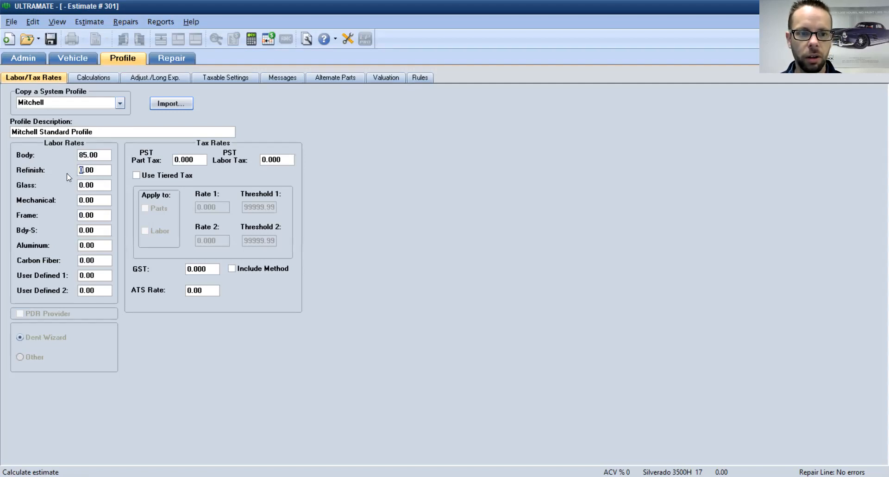
{"action": "type", "text": "85"}
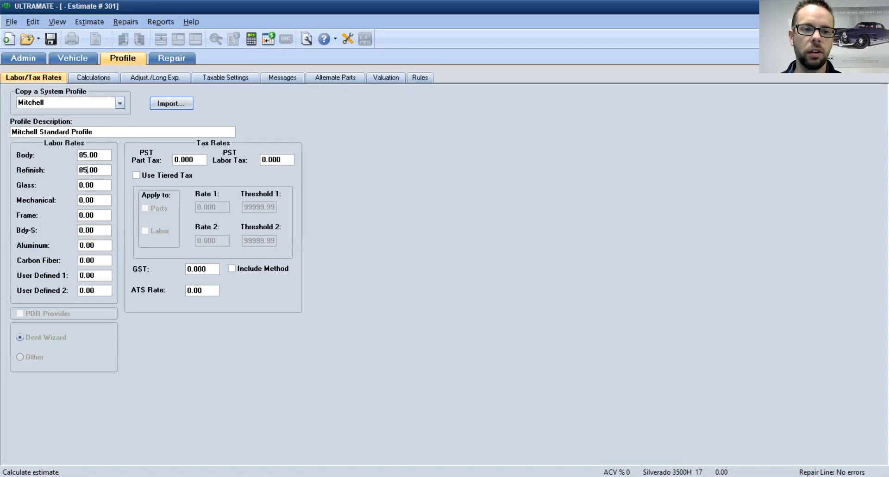
{"action": "left_click", "coordinate": [79, 185]}
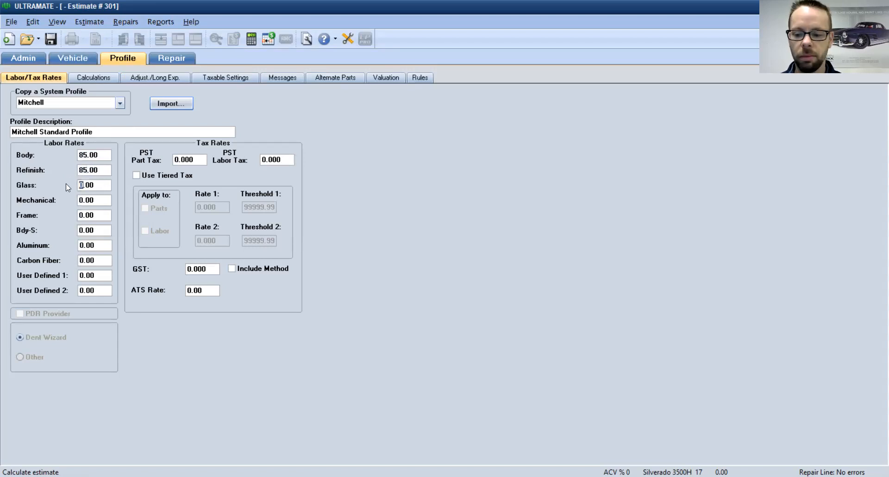
{"action": "type", "text": "85"}
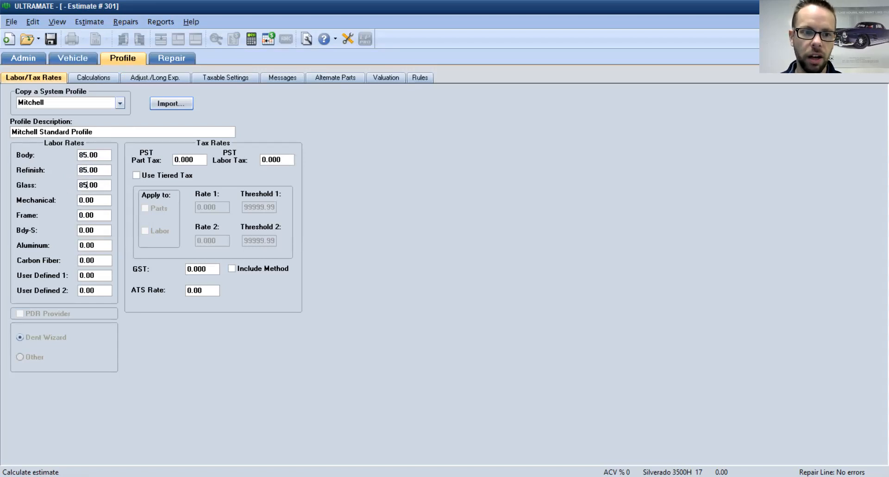
Step: Set the Mechanical labor rate to 125 and the Frame labor rate to 100
{"action": "left_click", "coordinate": [80, 200]}
{"action": "type", "text": "125"}
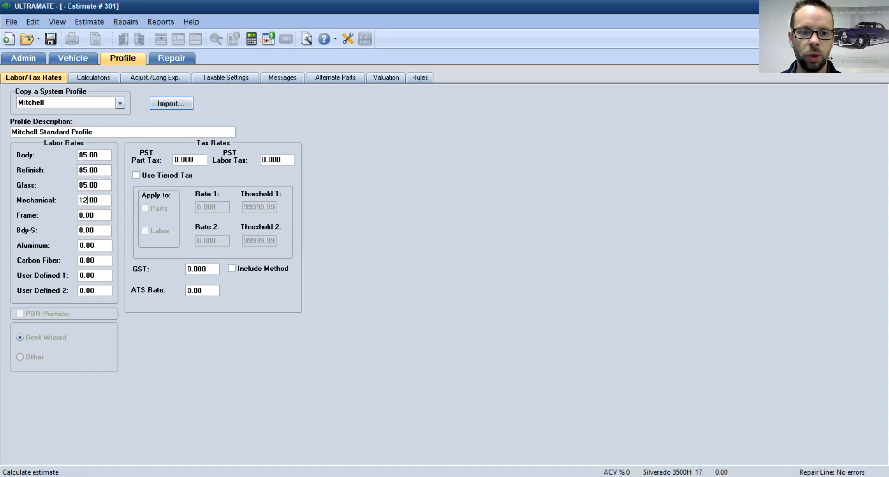
{"action": "left_click", "coordinate": [79, 214]}
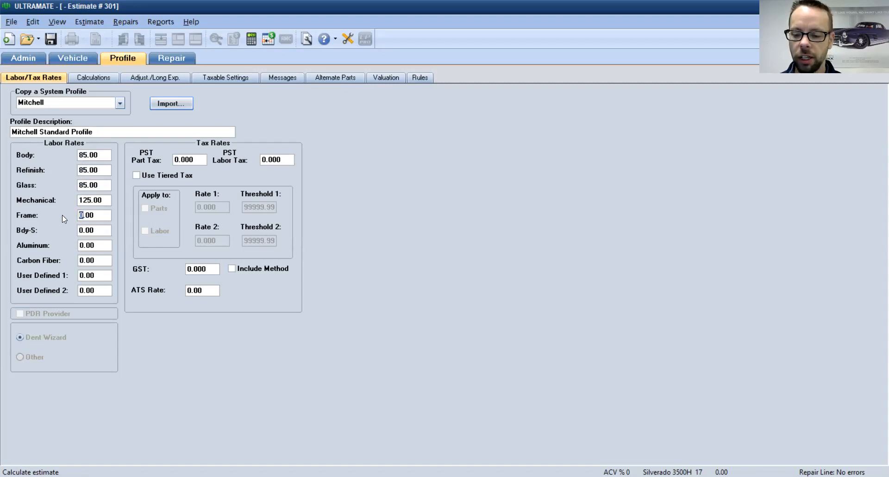
{"action": "type", "text": "100"}
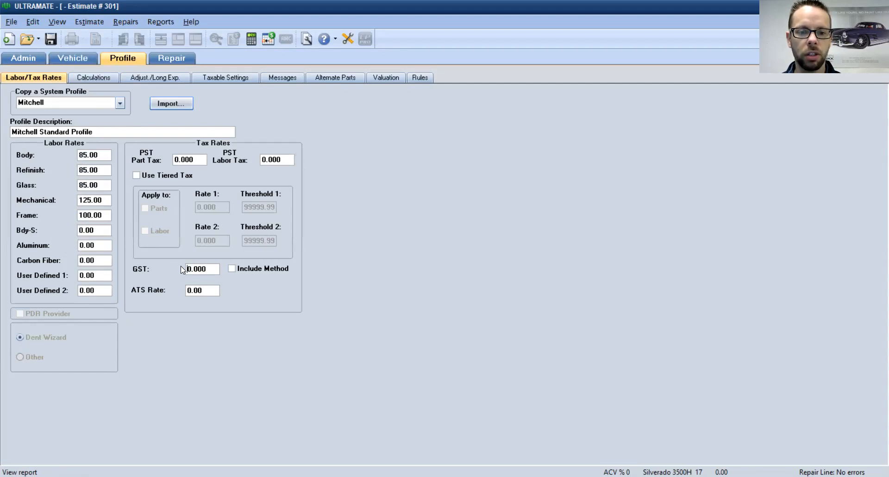
Step: Replace the GST rate with 5.000 and view the profile's paint and material calculations
{"action": "left_click_drag", "start_coordinate": [191, 267], "coordinate": [179, 266]}
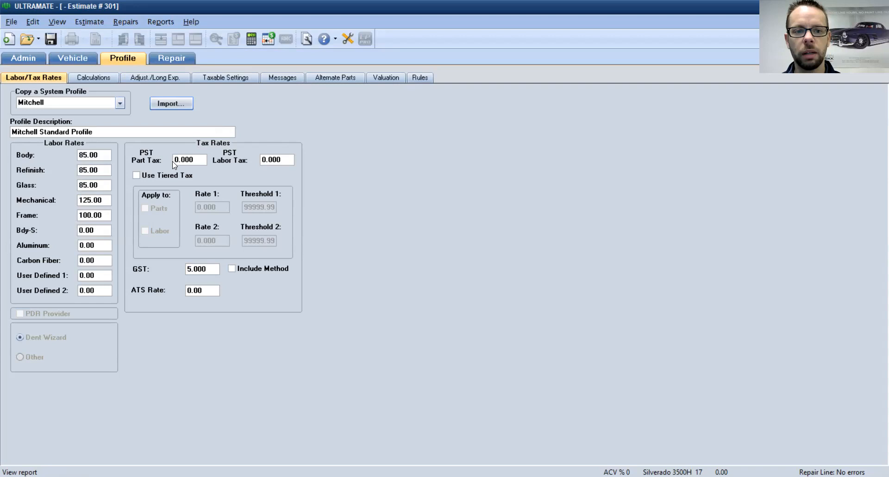
{"action": "left_click", "coordinate": [97, 78]}
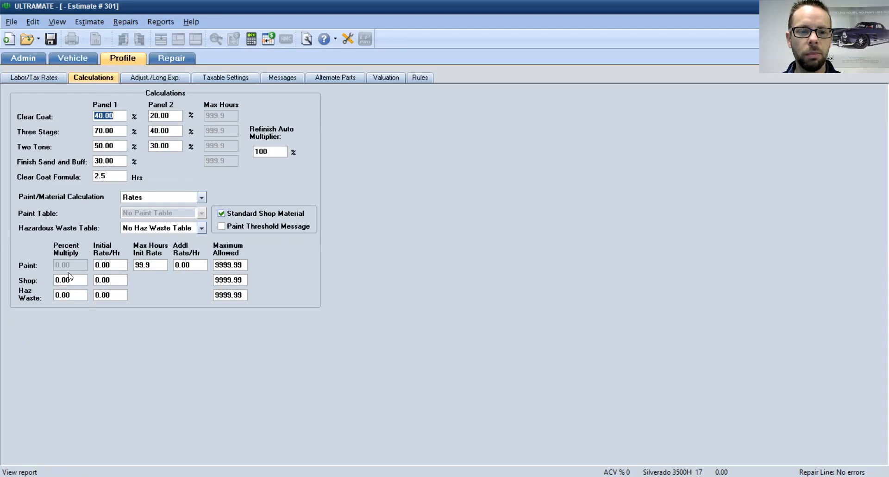
Step: Set the shop initial rate to 22.00/hr and the paint initial rate to 42.00/hr, then go to the Repair page
{"action": "left_click", "coordinate": [98, 279]}
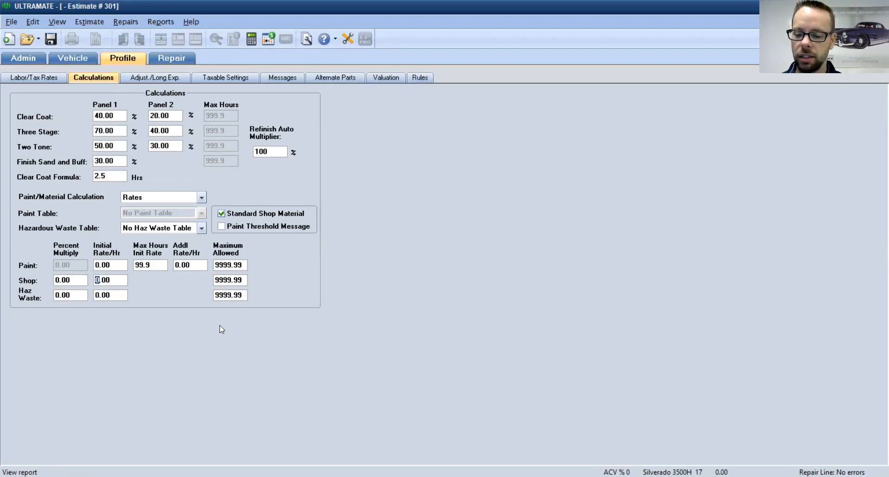
{"action": "type", "text": "22"}
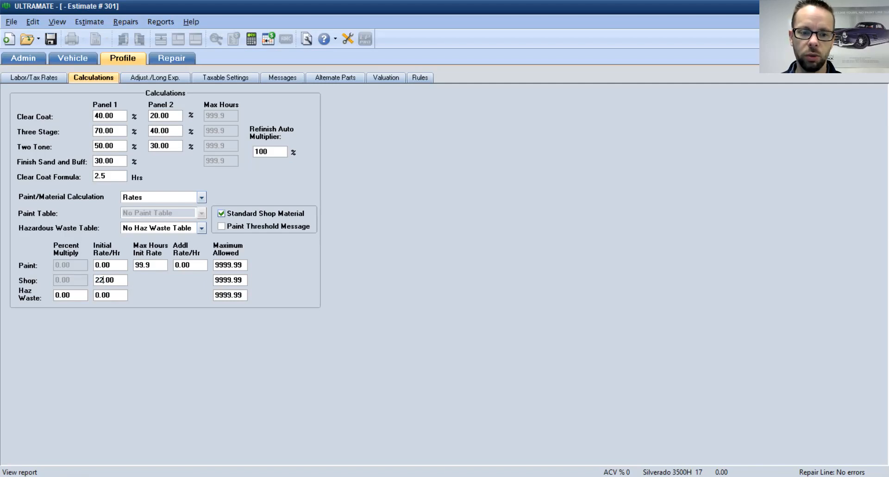
{"action": "left_click", "coordinate": [98, 265]}
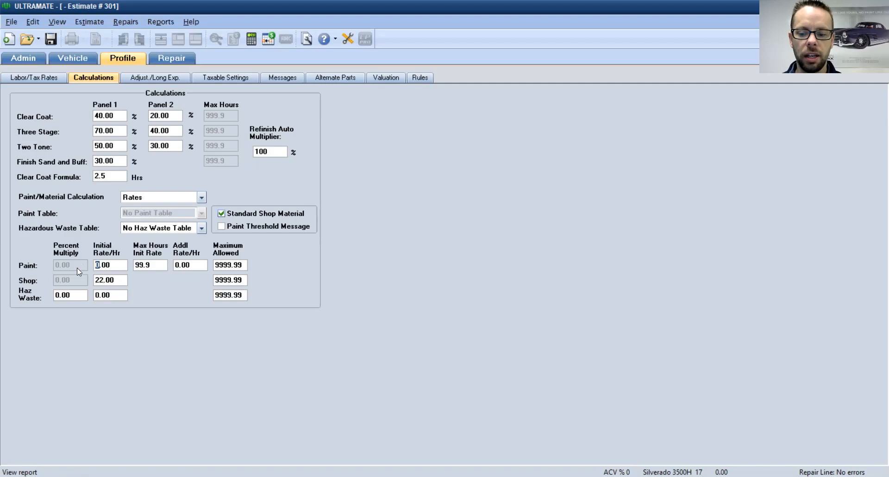
{"action": "type", "text": "42"}
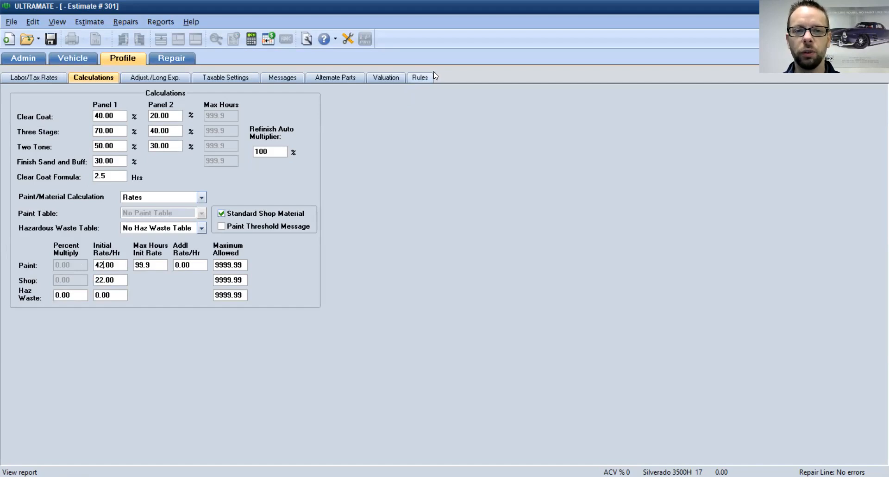
{"action": "left_click", "coordinate": [178, 58]}
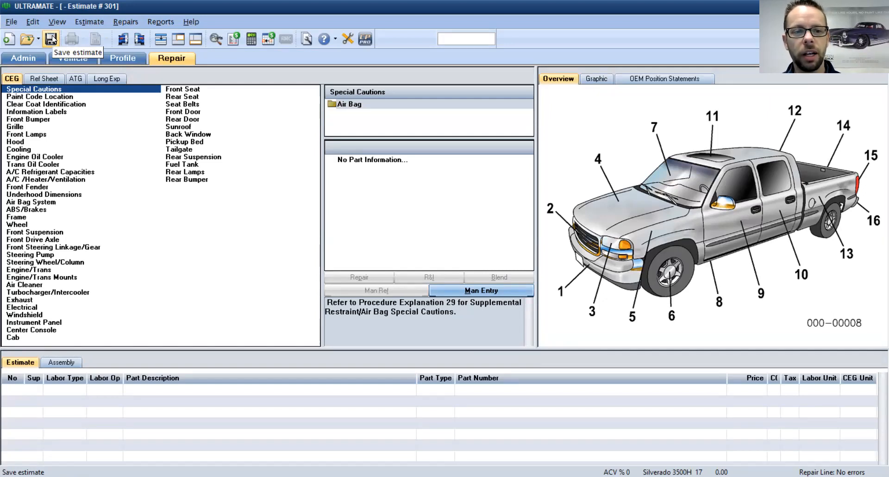
Step: Save the estimate, then step through Paint Code Location and Clear Coat Identification to Information Labels
{"action": "left_click", "coordinate": [53, 40]}
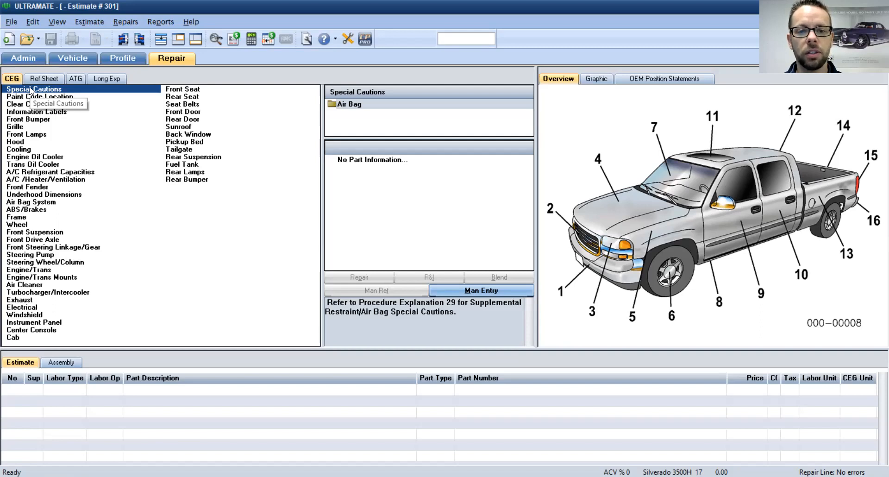
{"action": "left_click", "coordinate": [343, 108]}
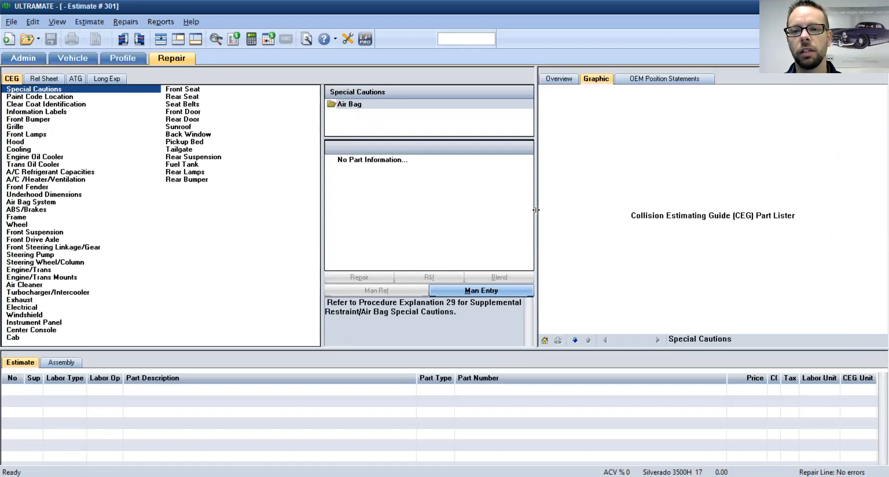
{"action": "left_click", "coordinate": [33, 97]}
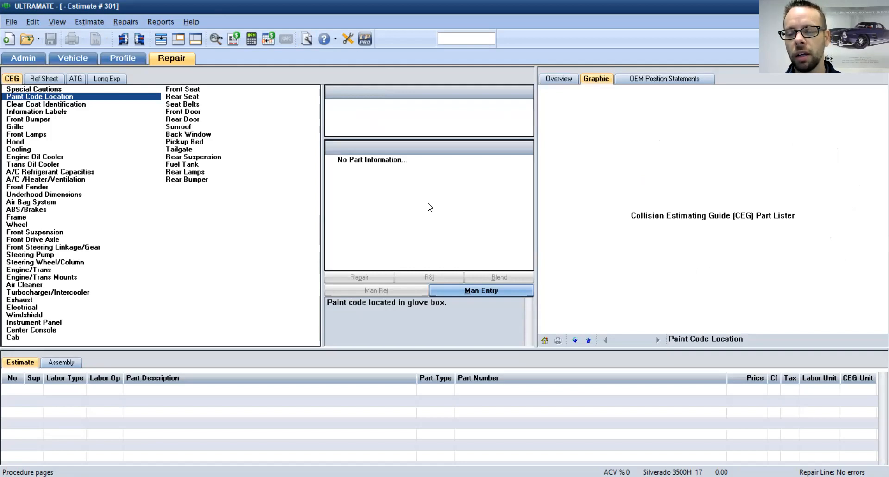
{"action": "left_click", "coordinate": [68, 105]}
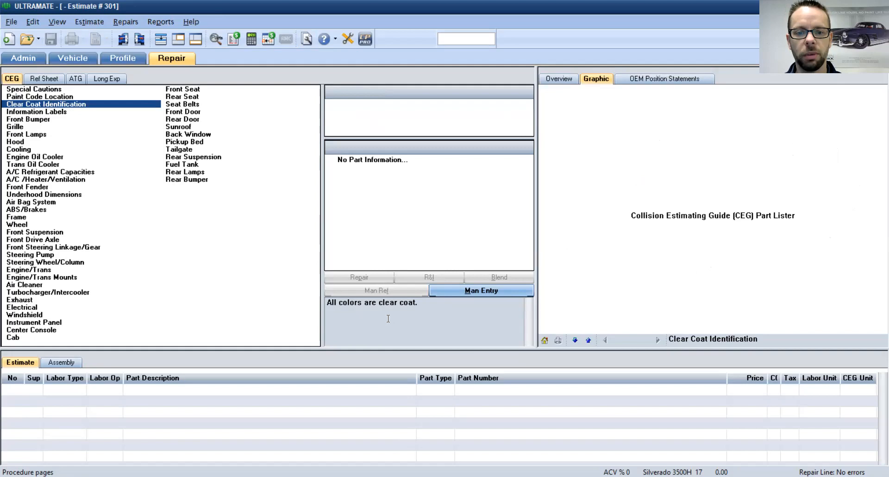
{"action": "left_click", "coordinate": [43, 112]}
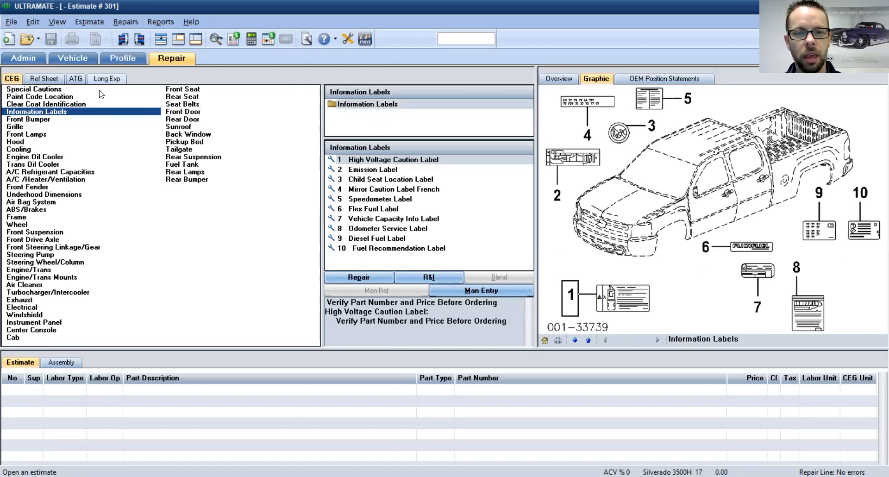
Step: Add the High Voltage Caution Label line, then delete it from the estimate
{"action": "double_click", "coordinate": [569, 301]}
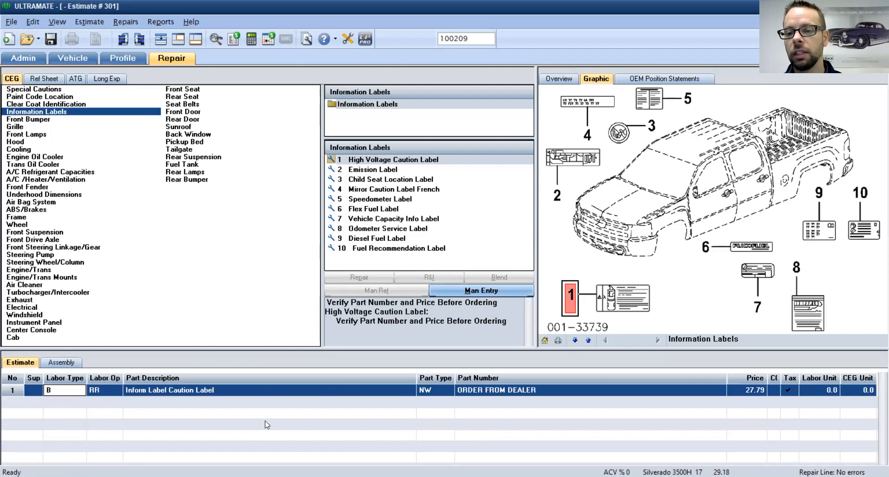
{"action": "left_click", "coordinate": [267, 394]}
{"action": "right_click", "coordinate": [267, 394]}
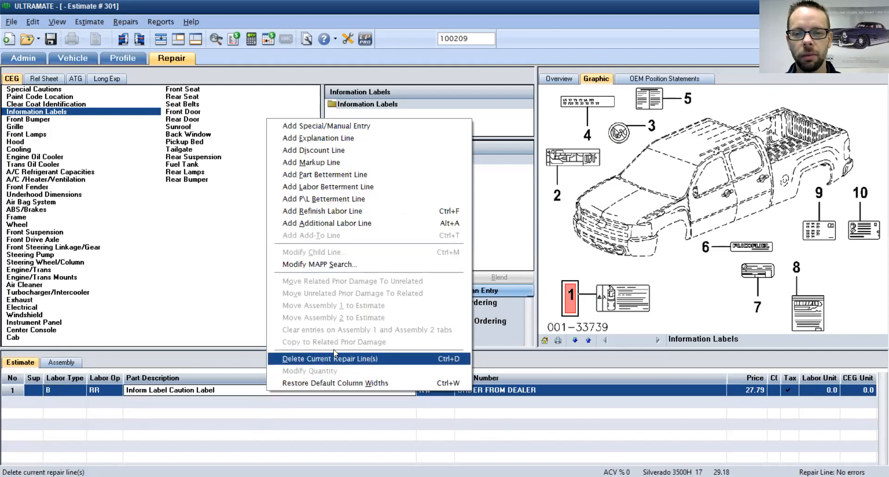
{"action": "left_click", "coordinate": [323, 359]}
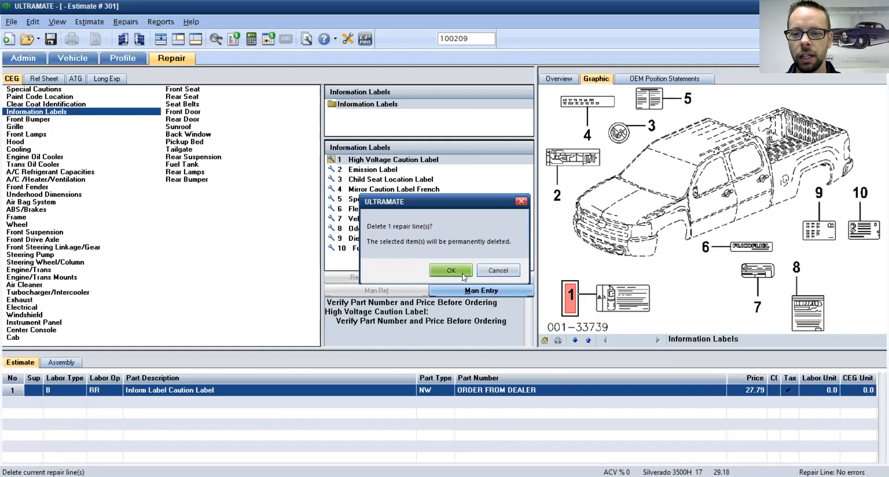
{"action": "left_click", "coordinate": [464, 273]}
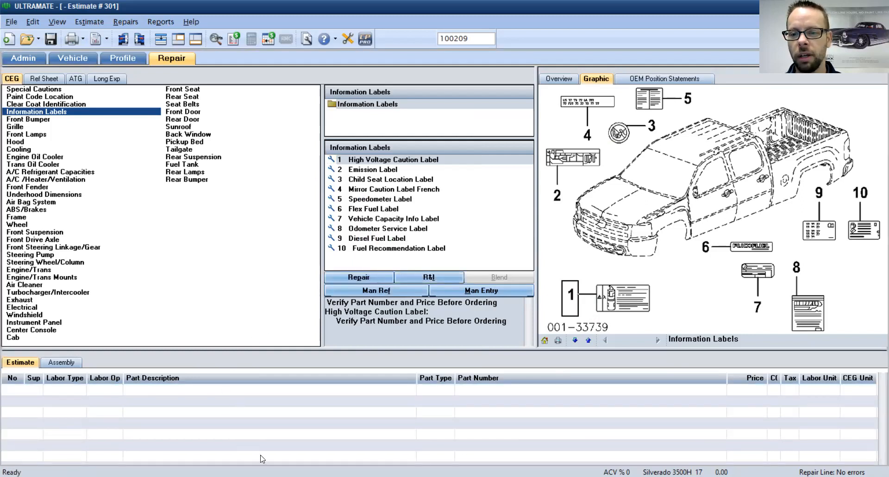
Step: Add the Inform Label Emission Control at 54.43 and bring up the Front Bumper parts
{"action": "left_click", "coordinate": [557, 197]}
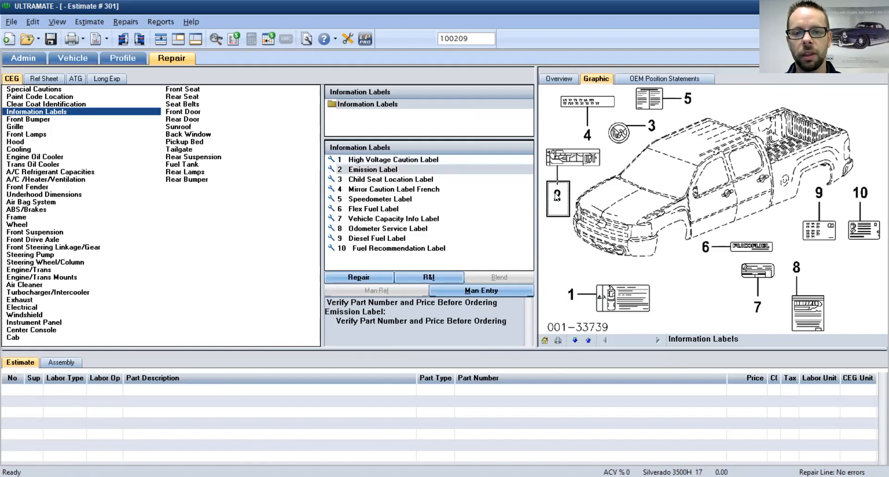
{"action": "double_click", "coordinate": [557, 197]}
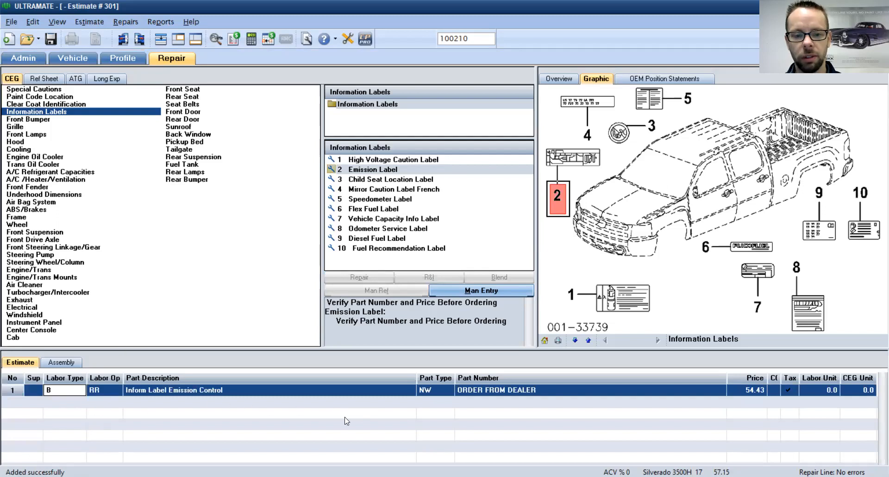
{"action": "left_click", "coordinate": [41, 120]}
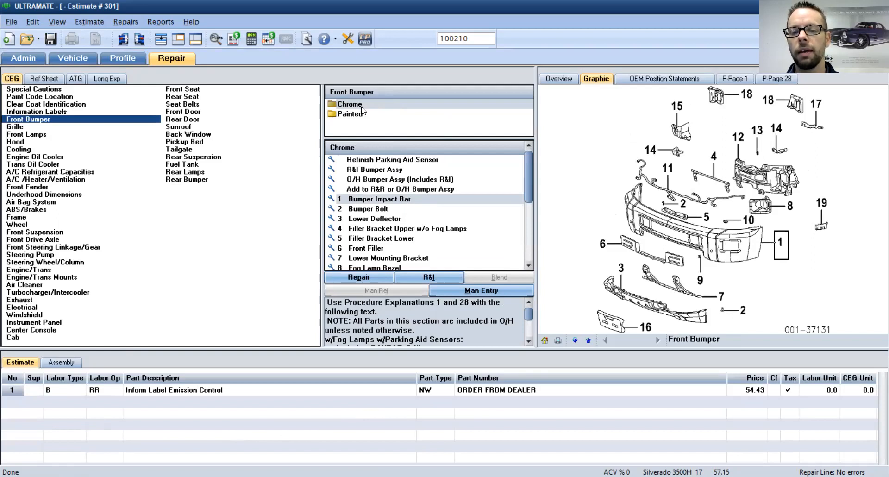
Step: Add the painted Frt Bumper Impact Bar (1689.40), bringing in the 1.8-hour Frt Face Bar line
{"action": "left_click", "coordinate": [353, 116]}
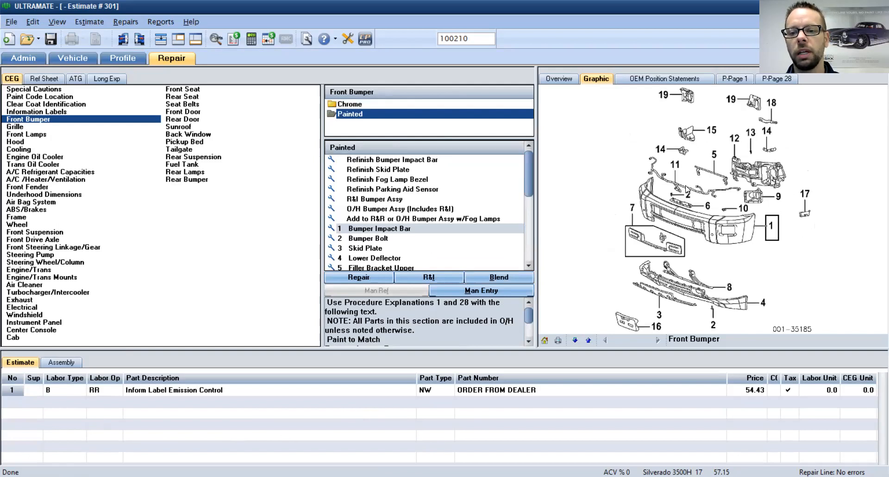
{"action": "left_click", "coordinate": [772, 229]}
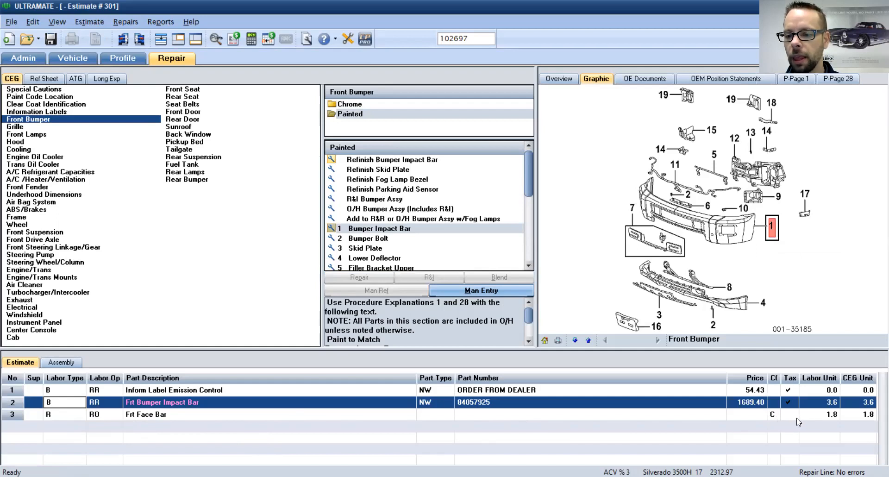
{"action": "left_click", "coordinate": [831, 418]}
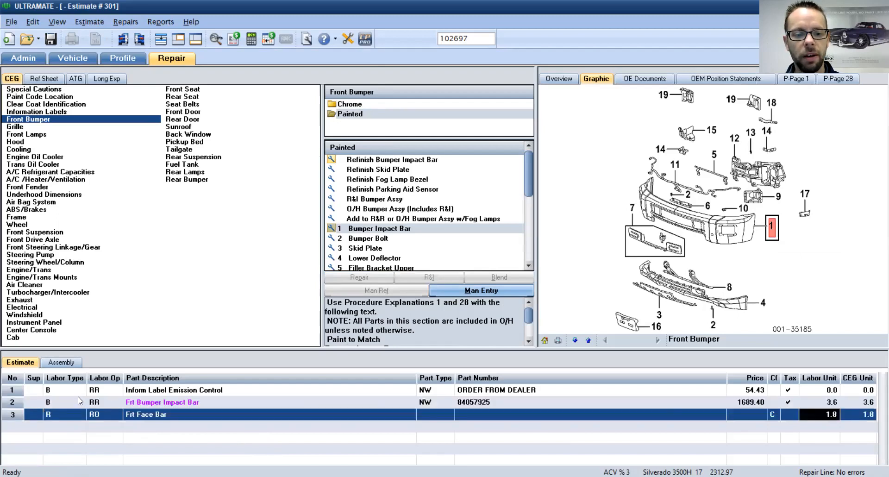
Step: Change the Frt Bumper Impact Bar to a Repair operation at 0.5 labor, then view Side Mounting Guide details
{"action": "left_click", "coordinate": [88, 403]}
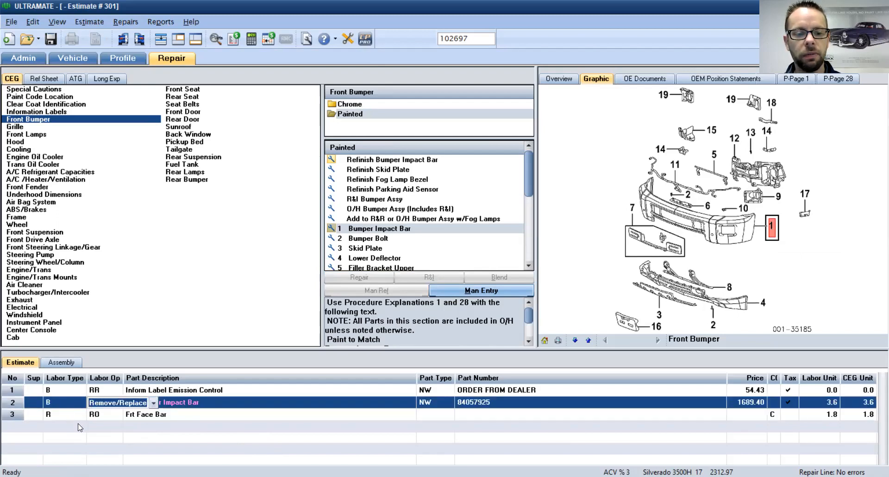
{"action": "left_click", "coordinate": [107, 457]}
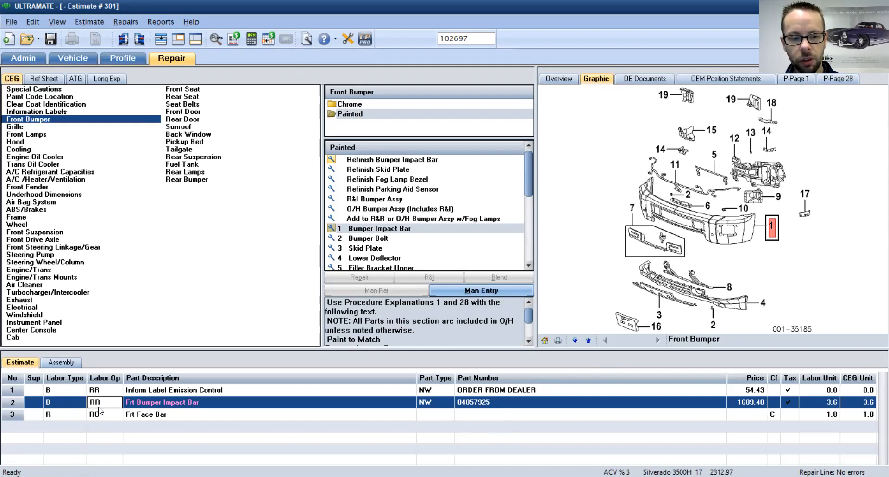
{"action": "left_click", "coordinate": [114, 404]}
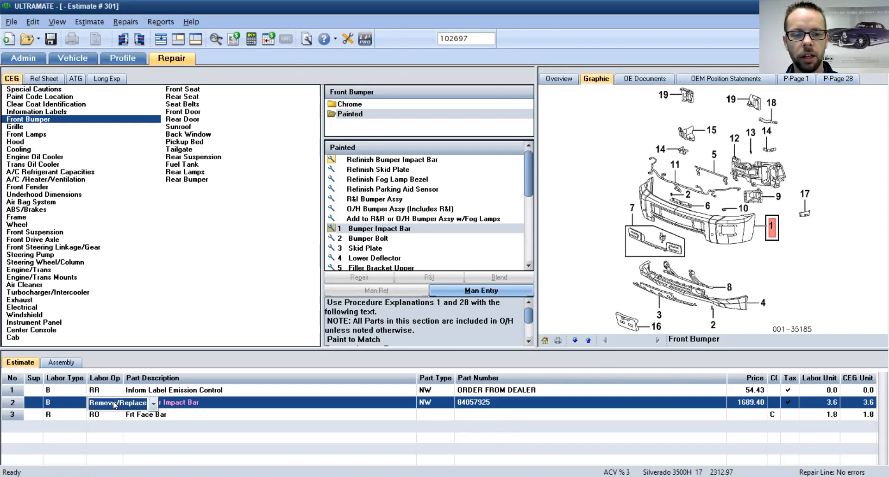
{"action": "left_click", "coordinate": [135, 405]}
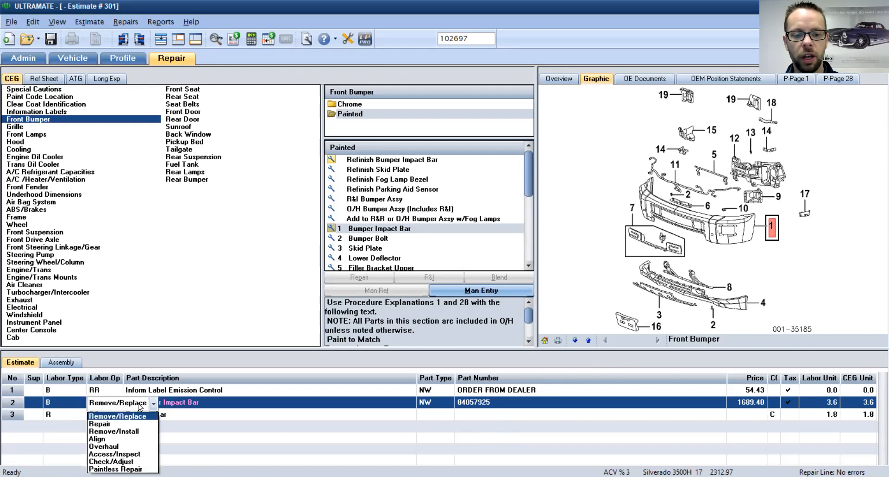
{"action": "left_click", "coordinate": [118, 423]}
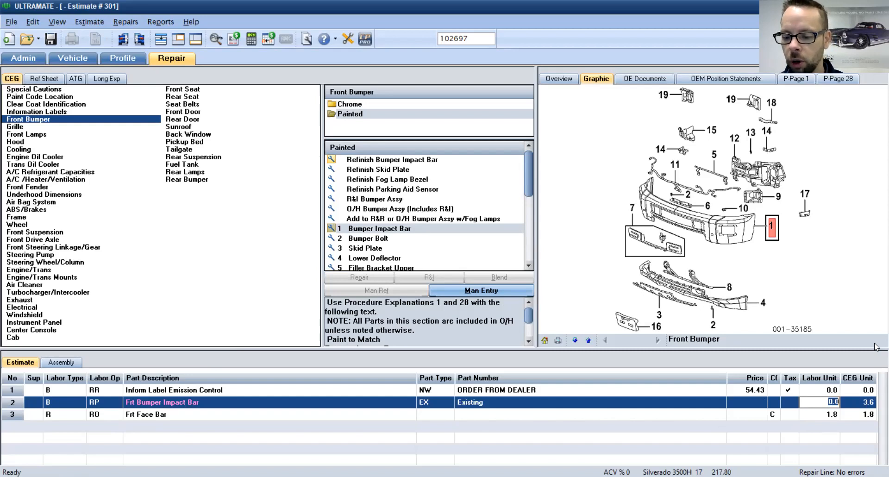
{"action": "key", "text": "BackSpace"}
{"action": "type", "text": "0.5*"}
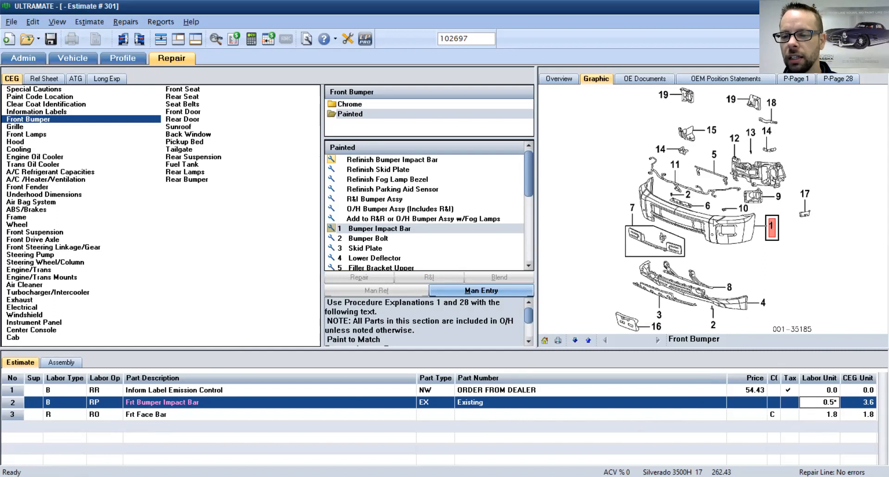
{"action": "mouse_move", "coordinate": [806, 198]}
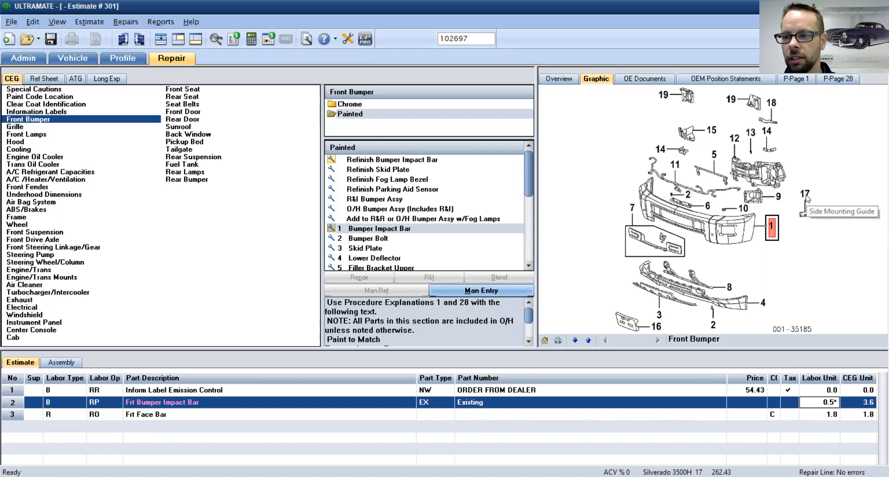
{"action": "left_click", "coordinate": [805, 198]}
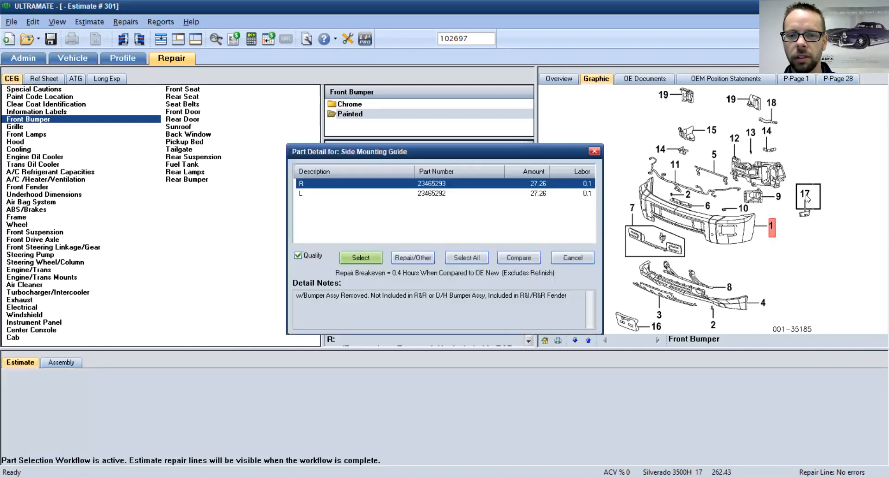
Step: Select both the right and left side mounting guides and add them at 27.26 each
{"action": "left_click", "coordinate": [423, 193]}
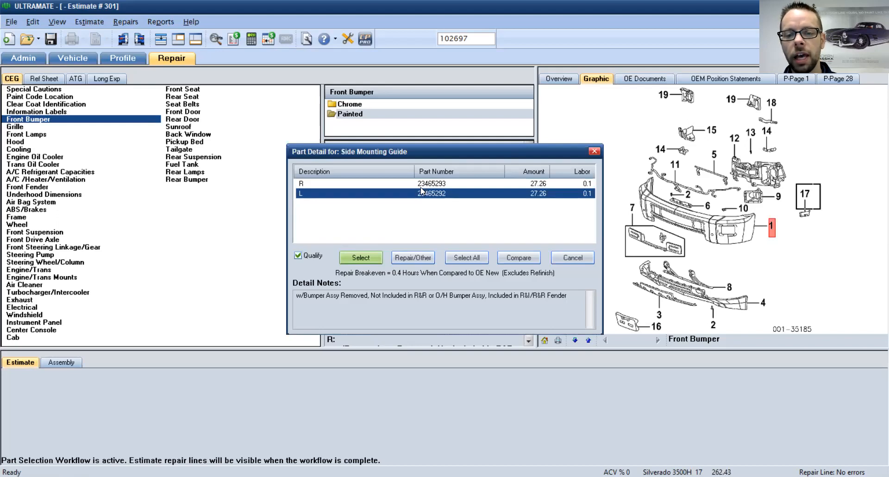
{"action": "left_click", "coordinate": [390, 187]}
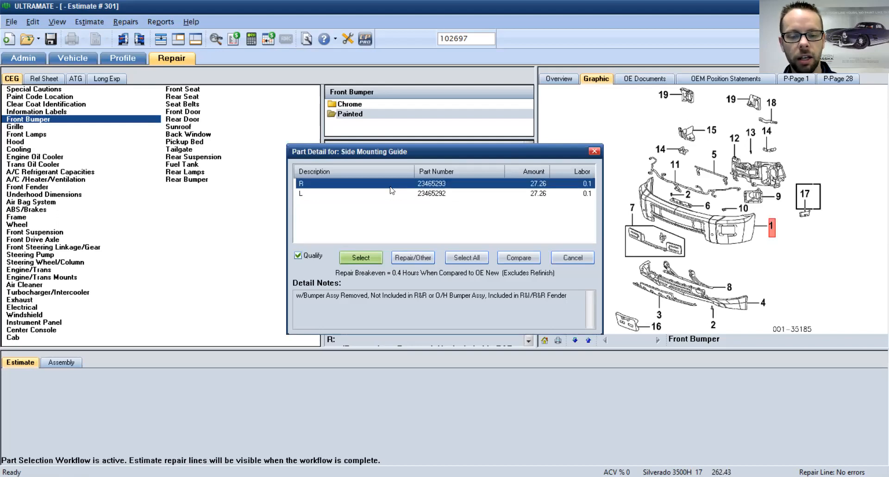
{"action": "left_click", "coordinate": [440, 194], "text": "shift"}
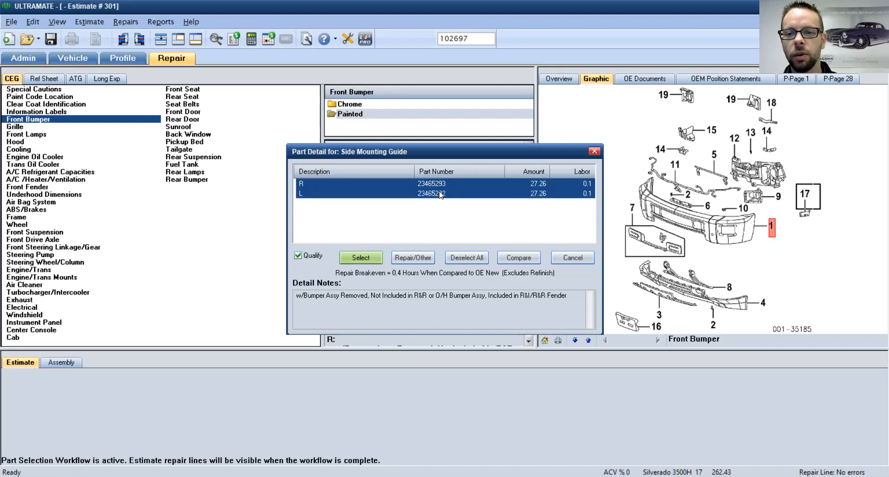
{"action": "left_click", "coordinate": [361, 258]}
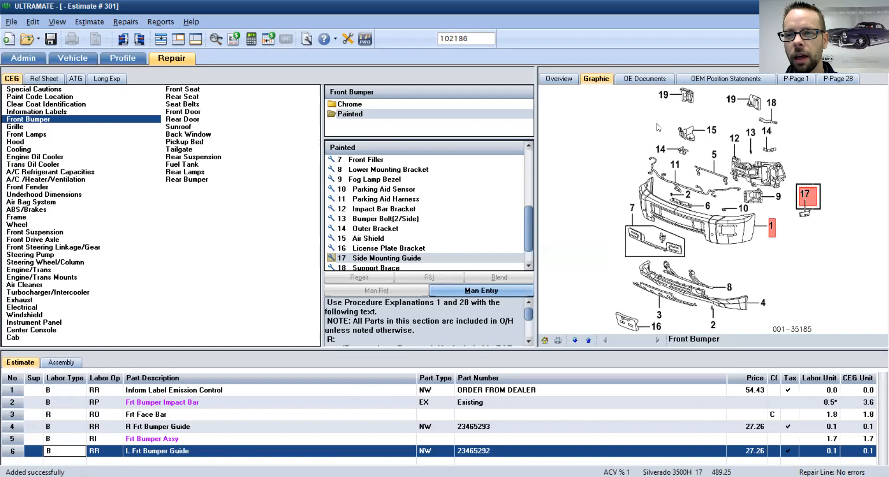
Step: Review the front bumper fascia replacement OE document, then list the twelve OEM position statements
{"action": "left_click", "coordinate": [647, 81]}
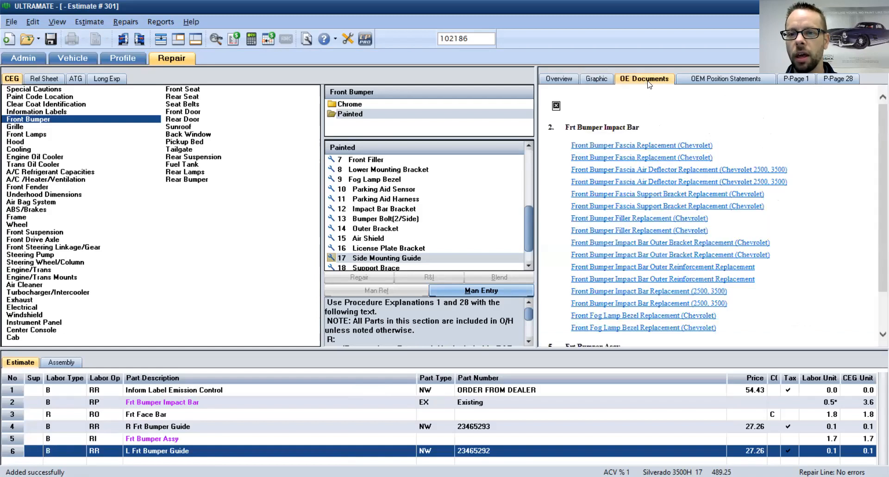
{"action": "left_click", "coordinate": [621, 146]}
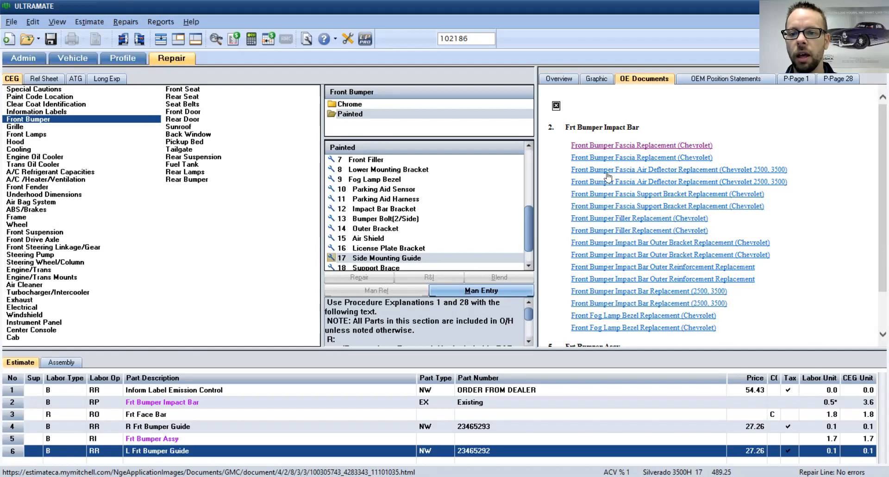
{"action": "scroll", "coordinate": [704, 318], "scroll_direction": "down", "scroll_amount": 3}
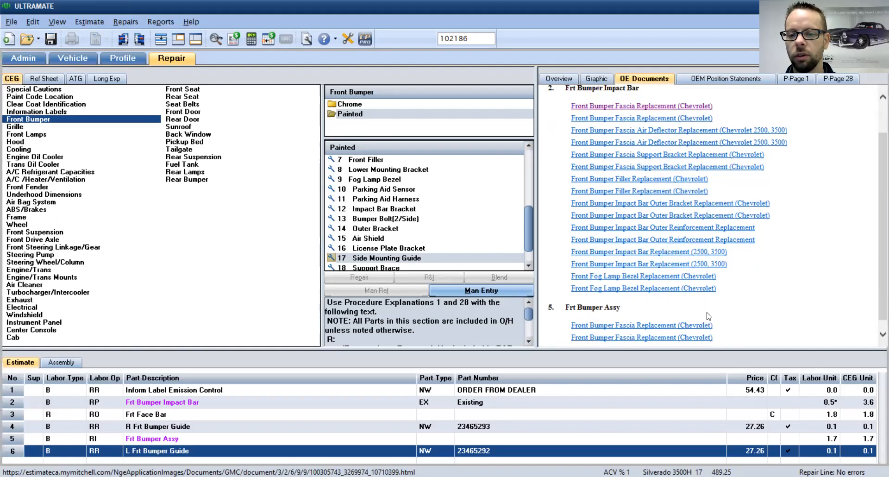
{"action": "scroll", "coordinate": [705, 317], "scroll_direction": "up", "scroll_amount": 3}
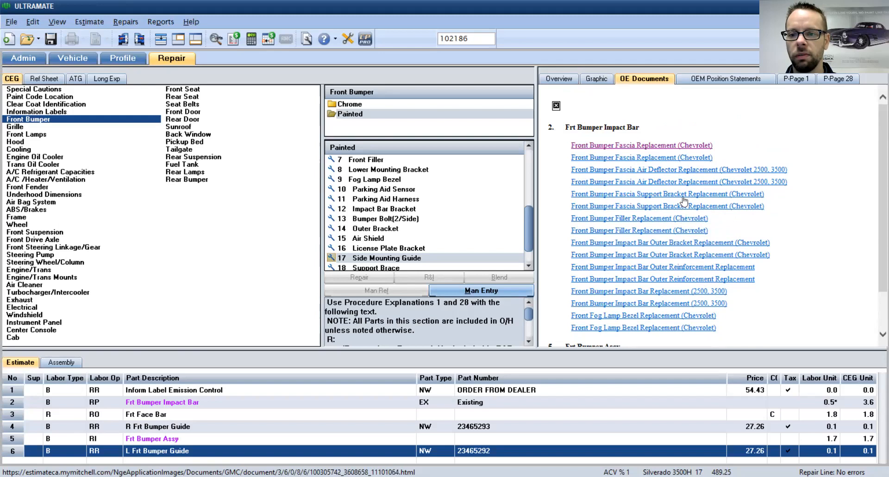
{"action": "left_click", "coordinate": [695, 82]}
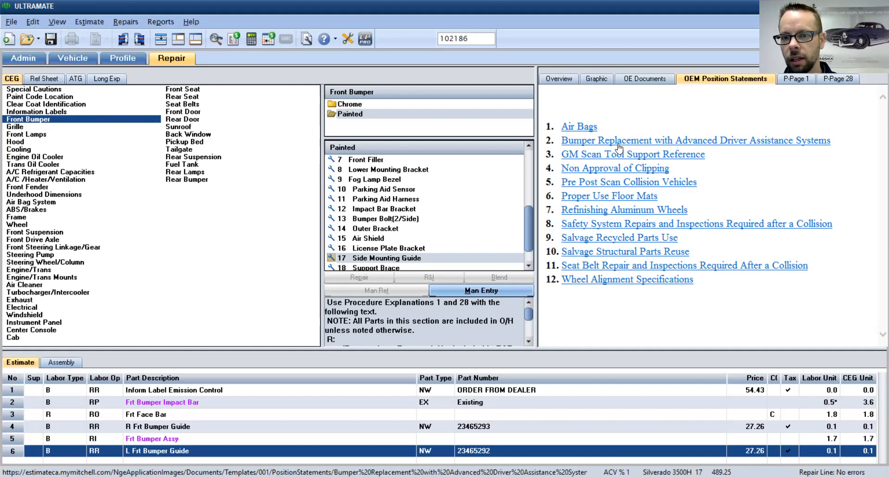
Step: Open GM's October 2016 Pre- and Post-Scan of Collision Vehicles position statement
{"action": "left_click", "coordinate": [624, 184]}
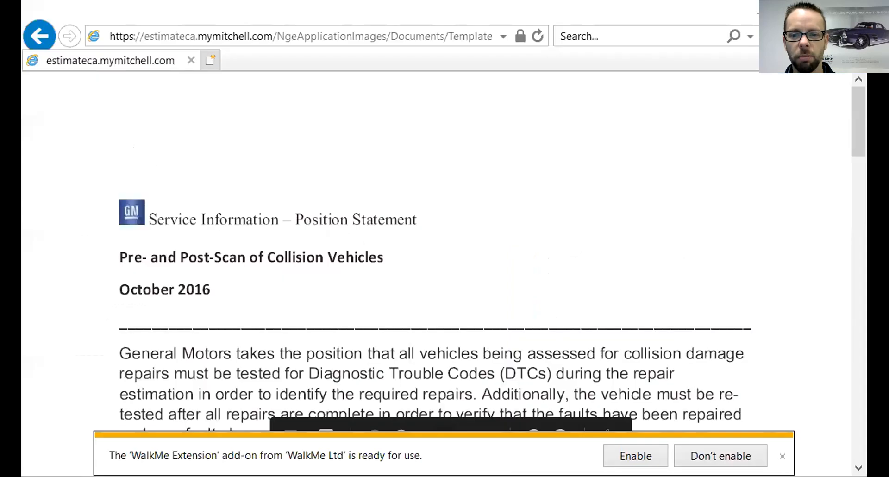
{"action": "left_click_drag", "start_coordinate": [857, 148], "coordinate": [859, 255]}
Step: Scroll through the statement, close Internet Explorer, and display the Procedure 1—Front Bumper P-page
{"action": "left_click_drag", "start_coordinate": [857, 230], "coordinate": [857, 60]}
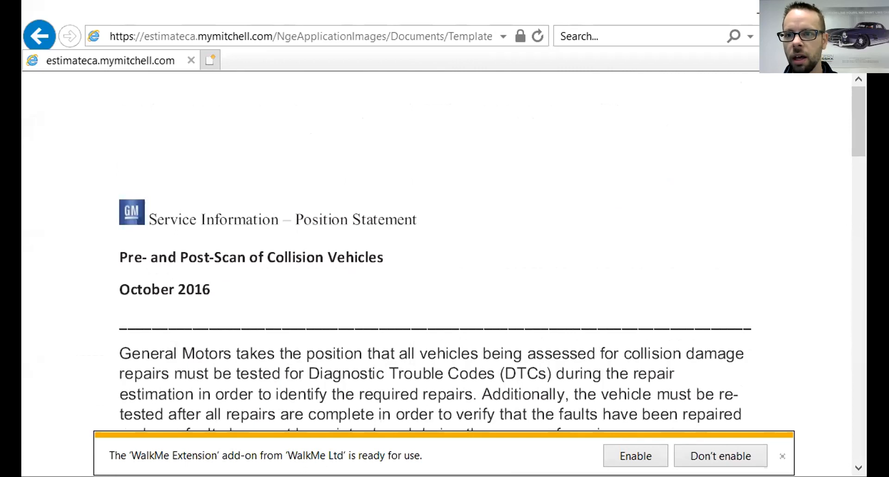
{"action": "key", "text": "alt+F4"}
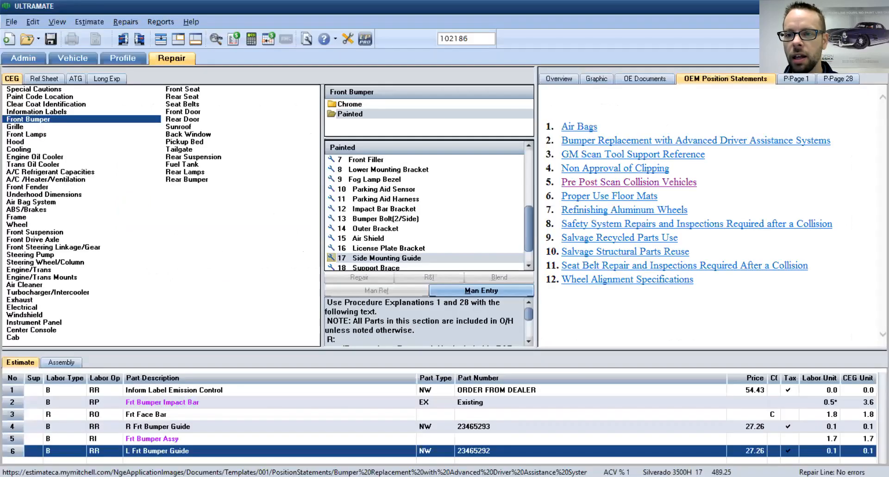
{"action": "left_click", "coordinate": [799, 78]}
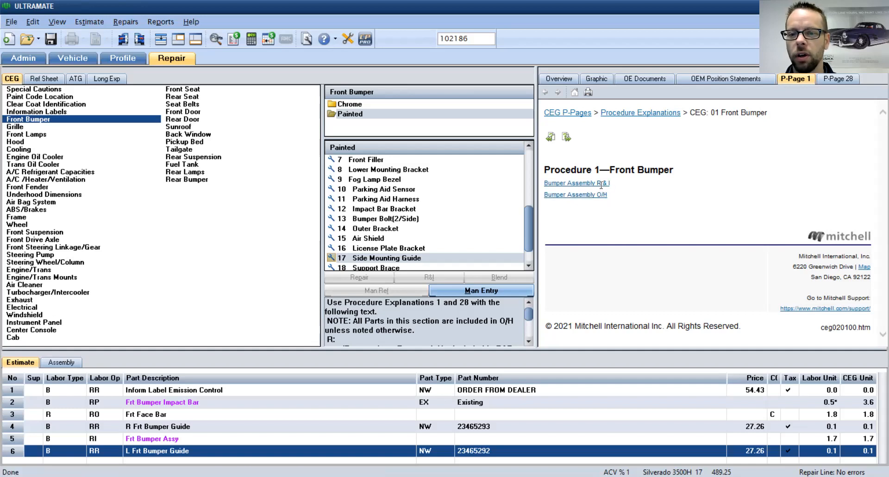
Step: Display the Bumper Assembly R&I explanation with its included and excluded operations
{"action": "left_click", "coordinate": [600, 184]}
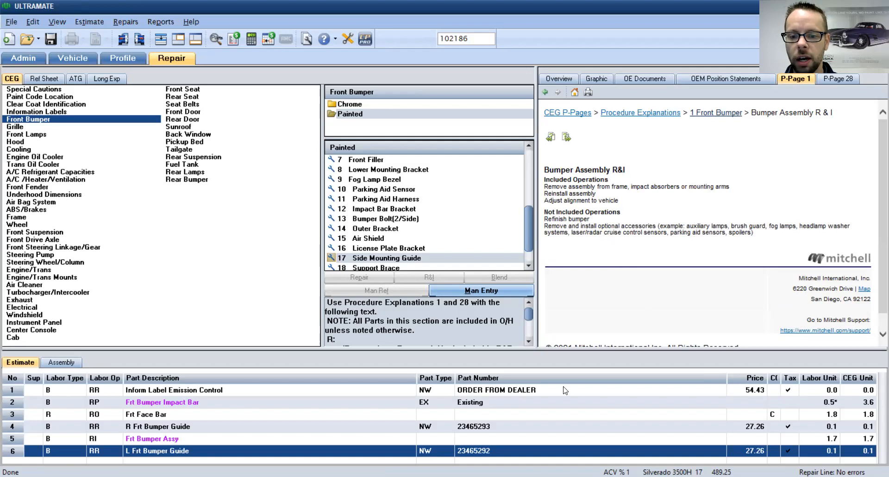
{"action": "key", "text": "Tab"}
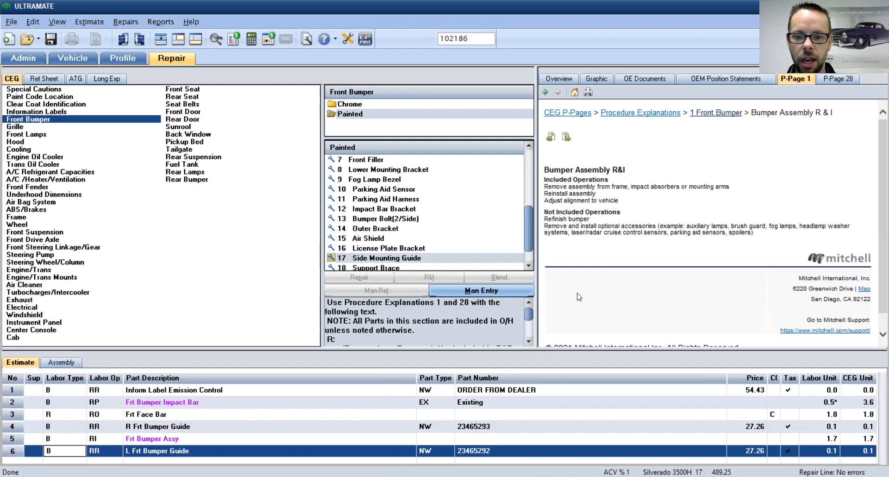
Step: Add a Special/Manual Entry line with 0.3 total labor and a 2.50 total price
{"action": "left_click", "coordinate": [479, 291]}
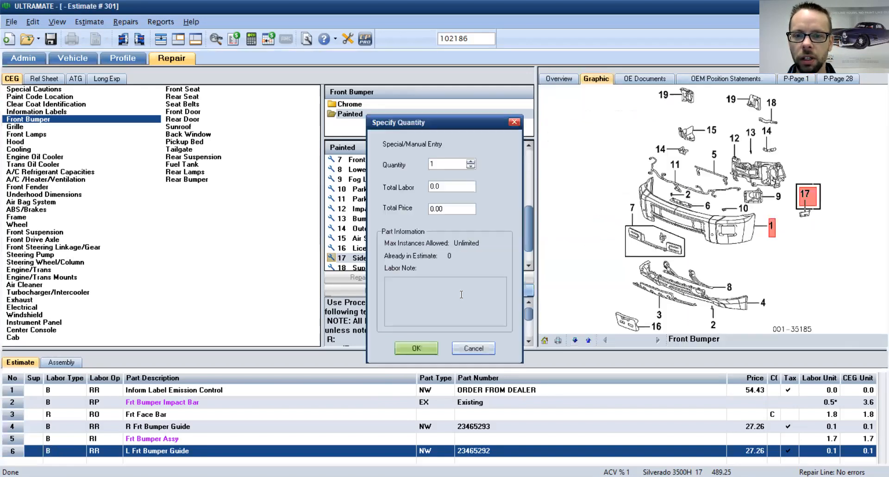
{"action": "double_click", "coordinate": [431, 185]}
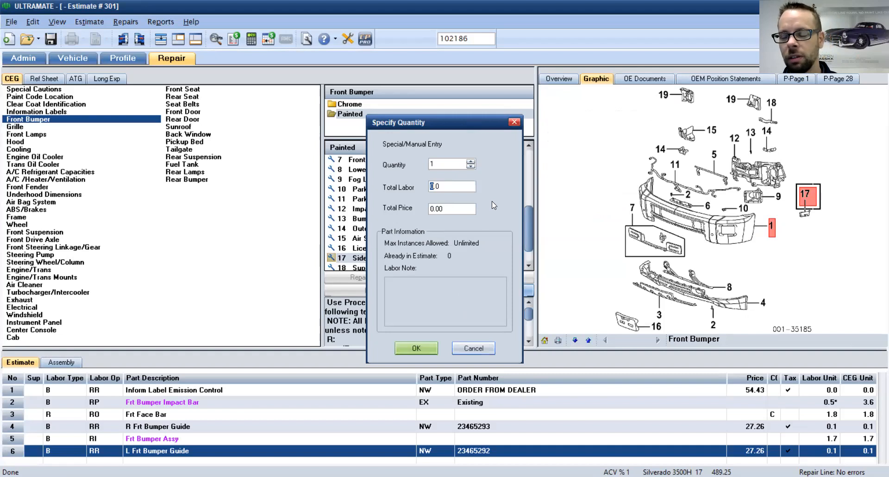
{"action": "type", "text": "03"}
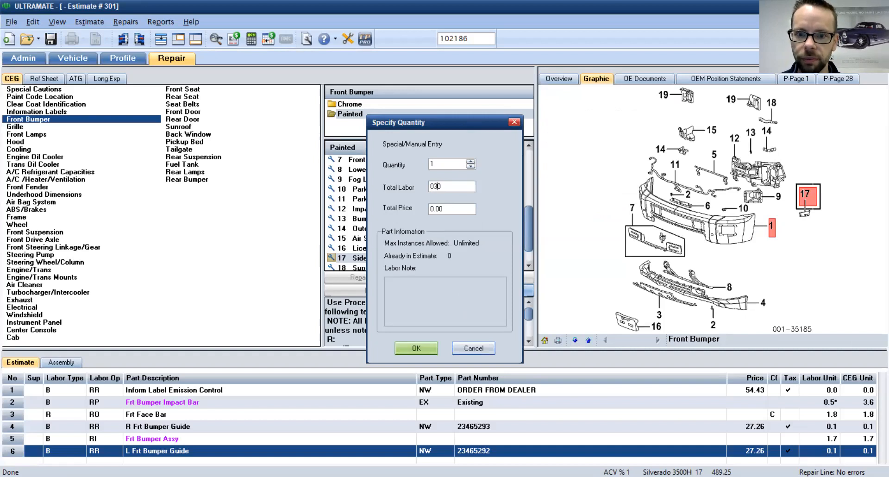
{"action": "key", "text": "BackSpace"}
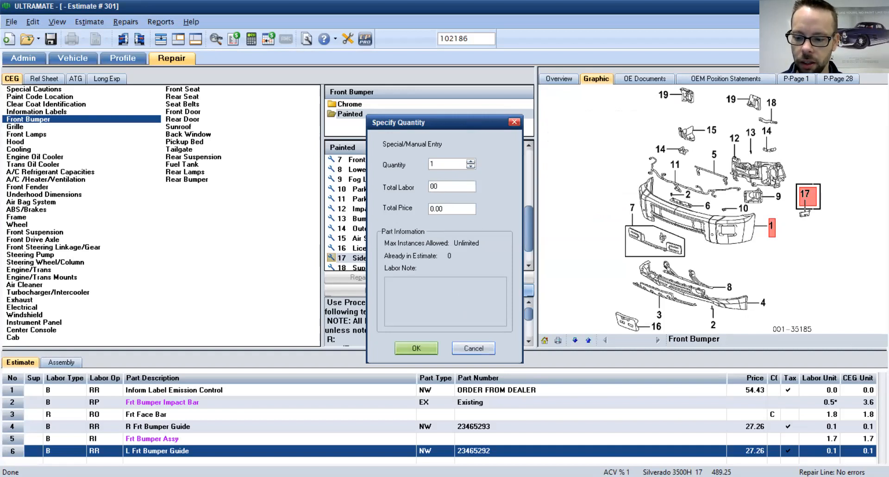
{"action": "type", "text": "."}
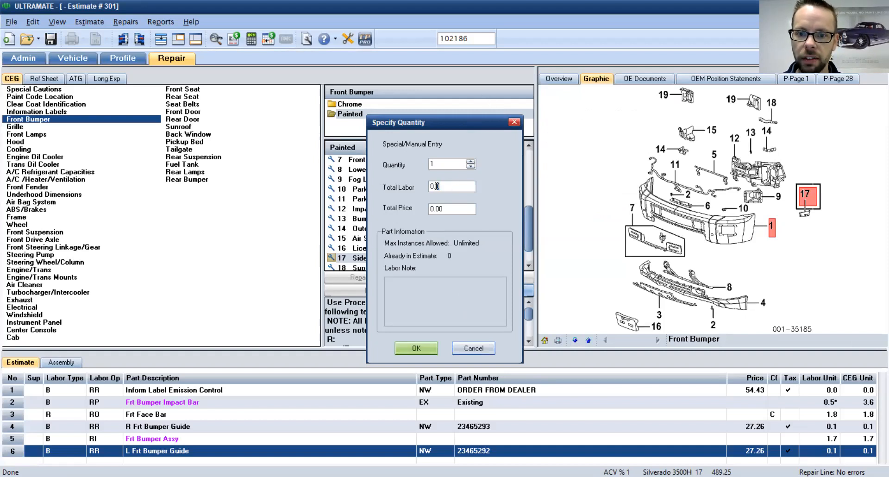
{"action": "left_click_drag", "start_coordinate": [441, 185], "coordinate": [435, 186]}
{"action": "type", "text": "3*"}
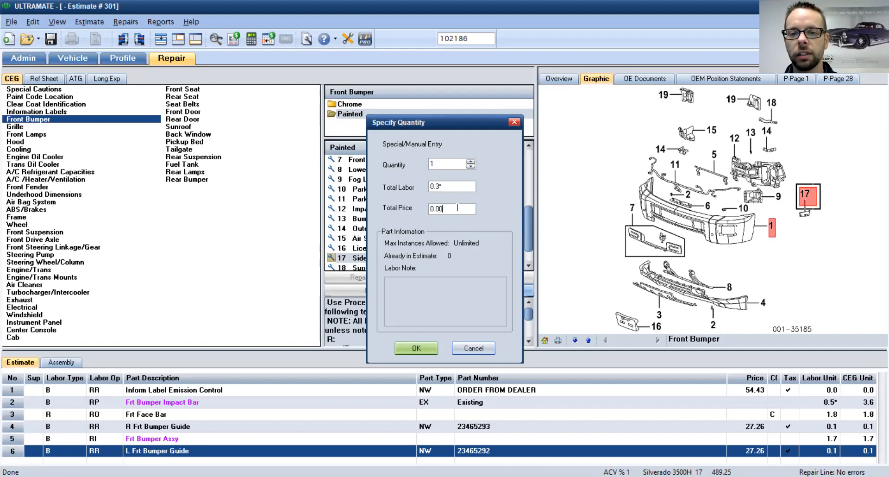
{"action": "left_click_drag", "start_coordinate": [458, 207], "coordinate": [424, 214]}
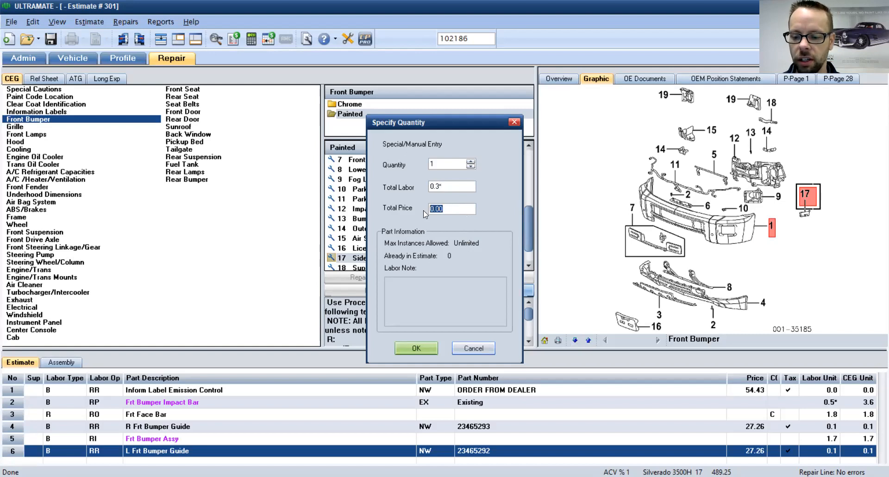
{"action": "type", "text": "2.50"}
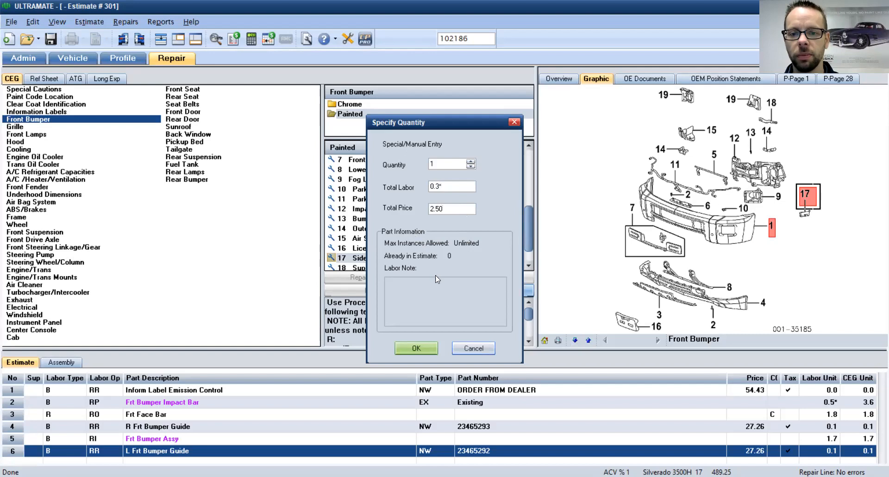
{"action": "left_click", "coordinate": [415, 351]}
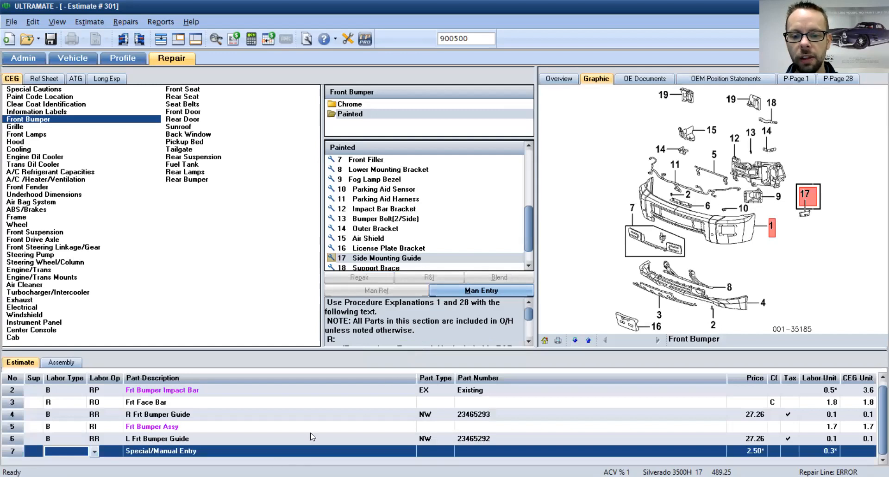
Step: Set line 7 to Body labor and Remove/Install, described as 'Front Bumper Light Bar (aftermarket)'
{"action": "left_click", "coordinate": [74, 453]}
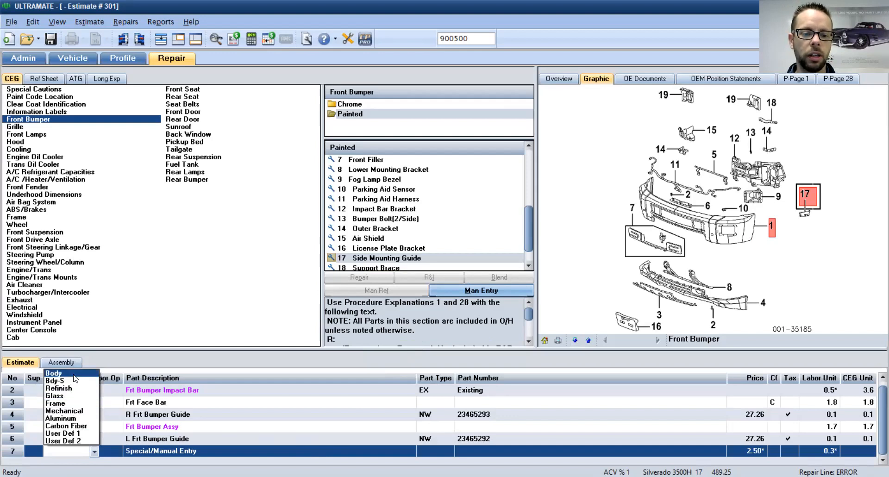
{"action": "left_click", "coordinate": [74, 373]}
{"action": "left_click", "coordinate": [121, 451]}
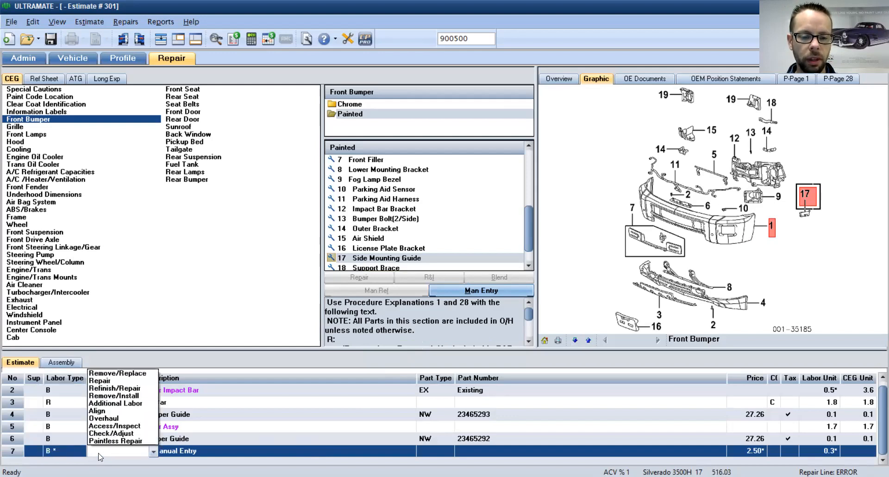
{"action": "left_click", "coordinate": [134, 396]}
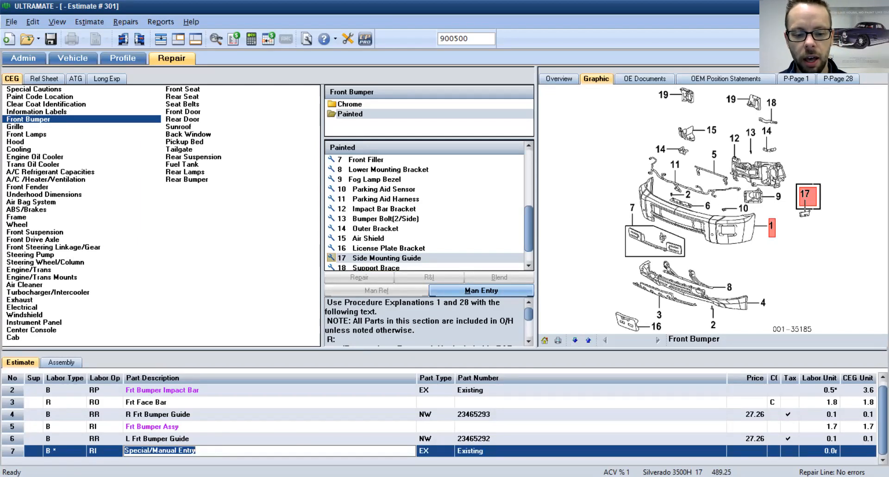
{"action": "type", "text": "Front B"}
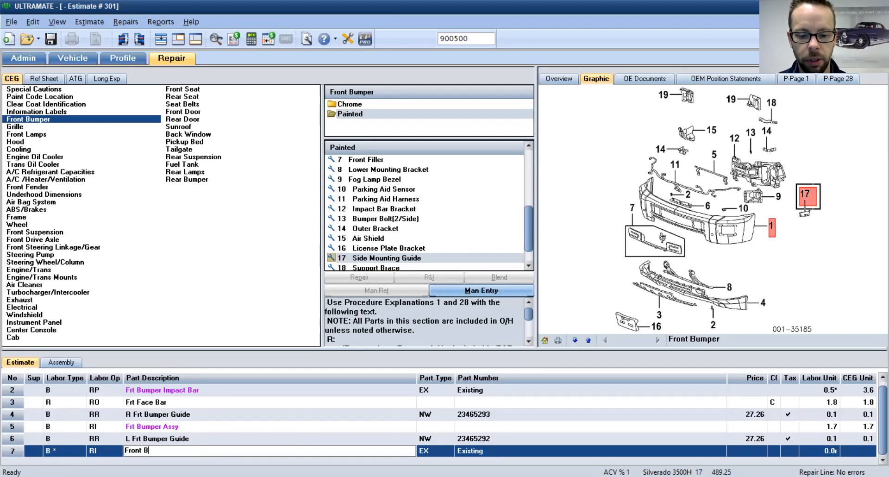
{"action": "type", "text": "umper Light "}
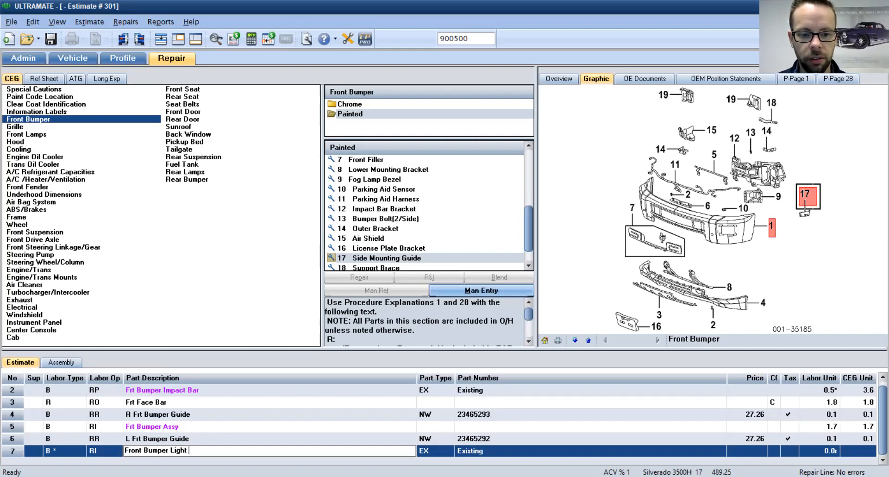
{"action": "type", "text": "Bar ("}
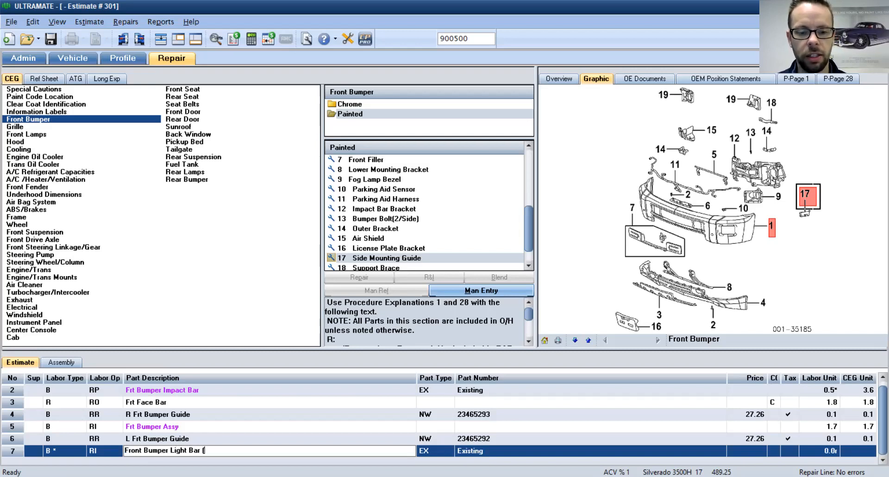
{"action": "type", "text": "aftermarket)"}
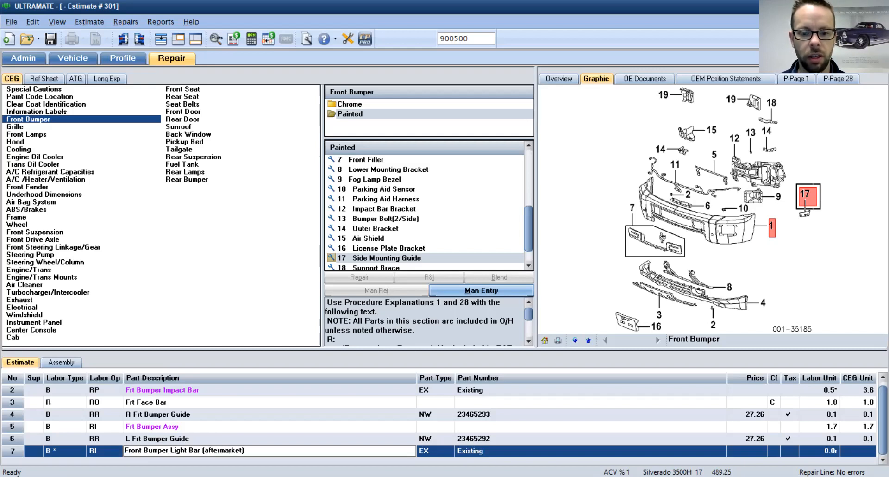
Step: Mark the light bar line as an existing (EX) part with 0.3 labor units
{"action": "left_click", "coordinate": [430, 452]}
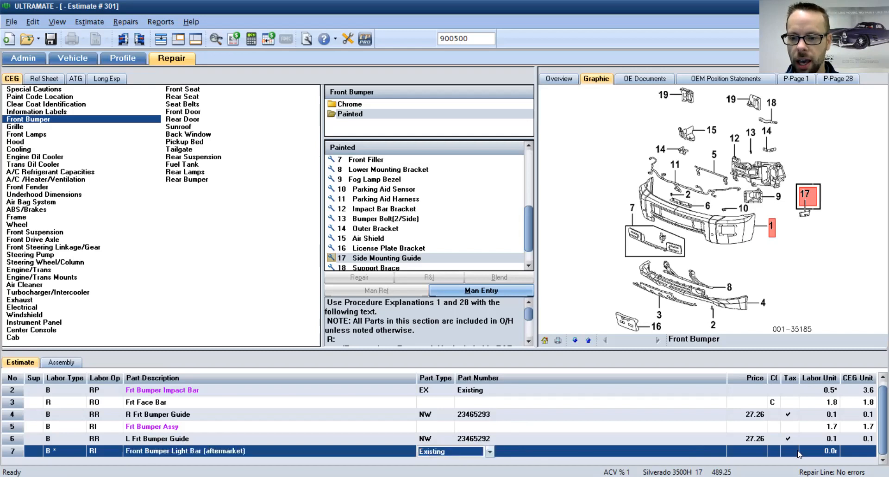
{"action": "left_click", "coordinate": [815, 450]}
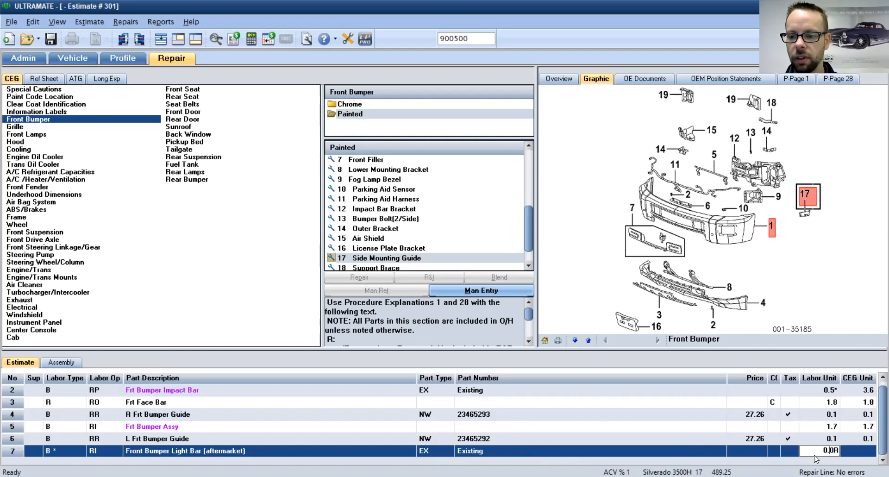
{"action": "type", "text": "0.3"}
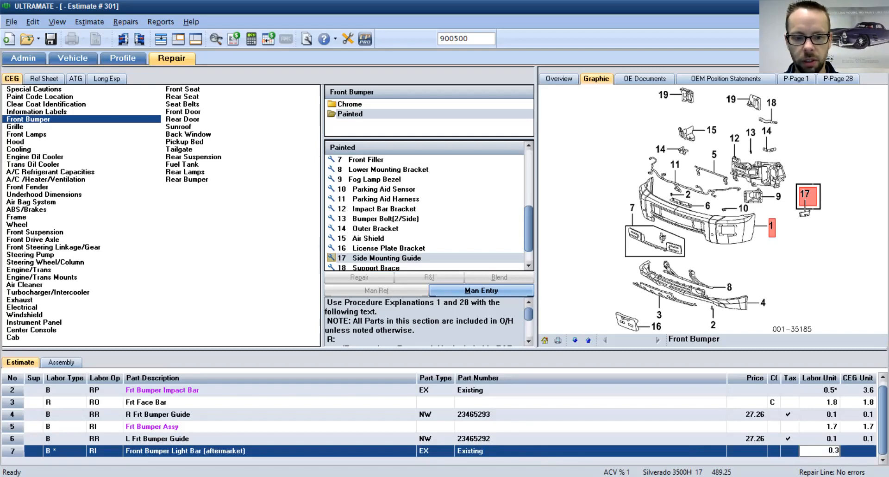
{"action": "key", "text": "Return"}
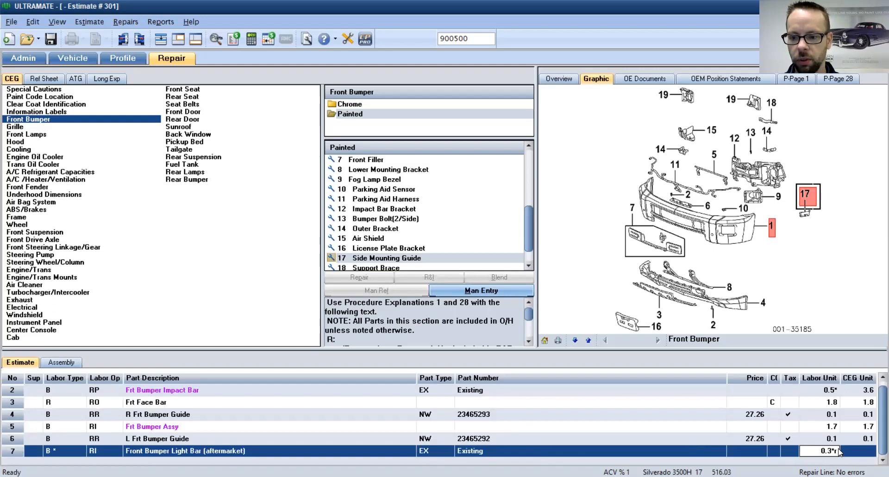
{"action": "left_click", "coordinate": [752, 455]}
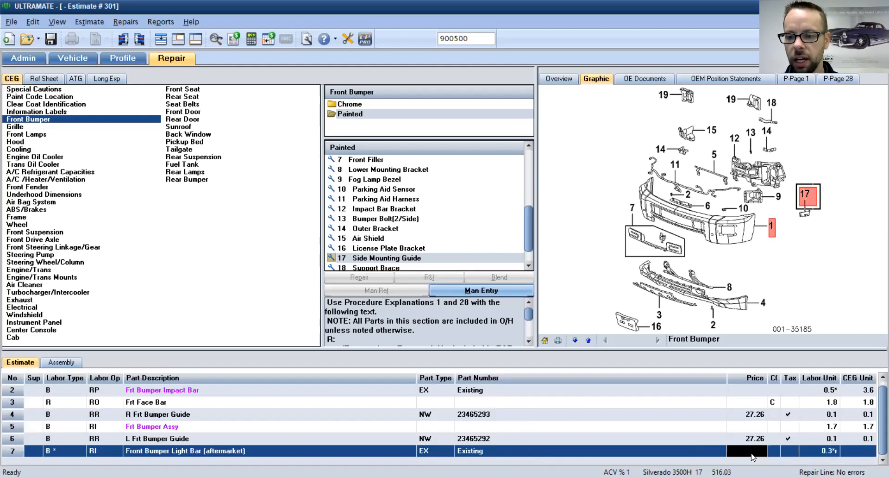
{"action": "left_click", "coordinate": [630, 413]}
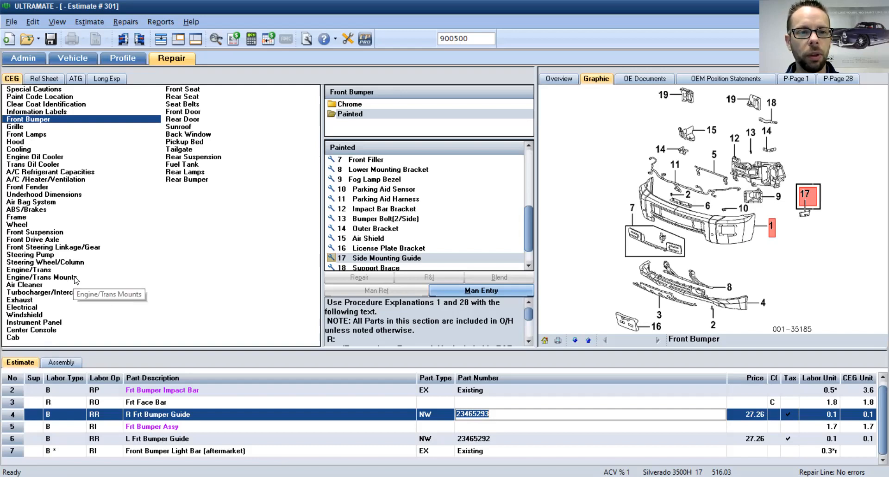
Step: Browse the Grille, Hood and Front Lamps sections, then show the Pickup Bed parts and diagram
{"action": "left_click", "coordinate": [20, 128]}
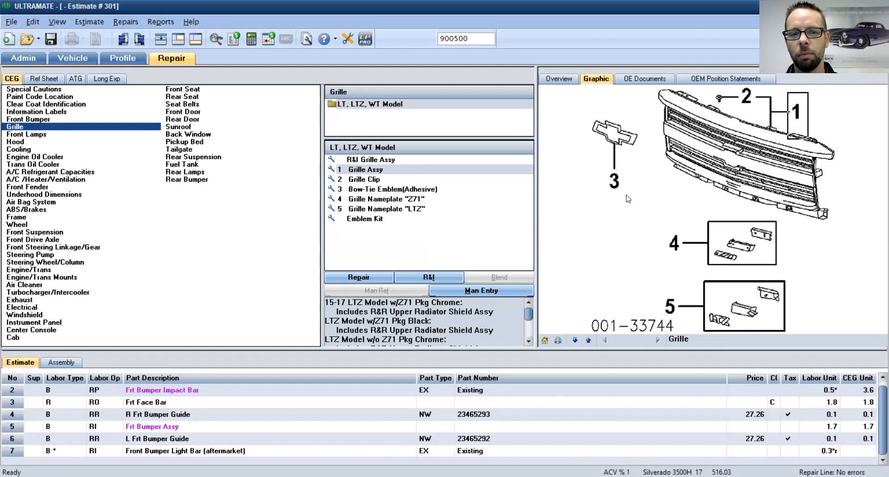
{"action": "left_click", "coordinate": [46, 141]}
{"action": "left_click", "coordinate": [42, 134]}
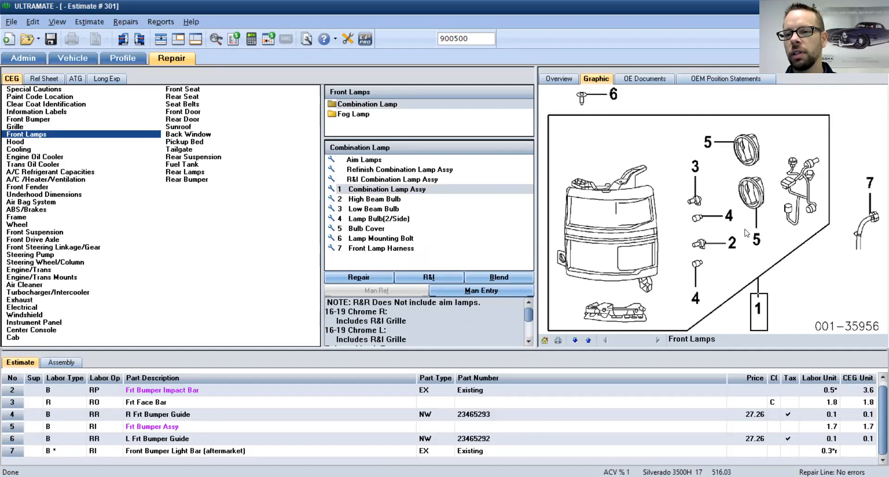
{"action": "left_click", "coordinate": [696, 167]}
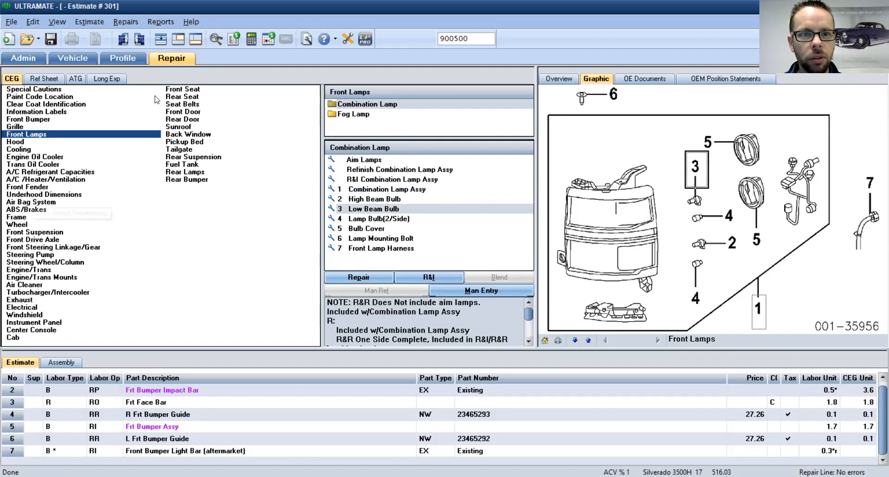
{"action": "left_click", "coordinate": [186, 143]}
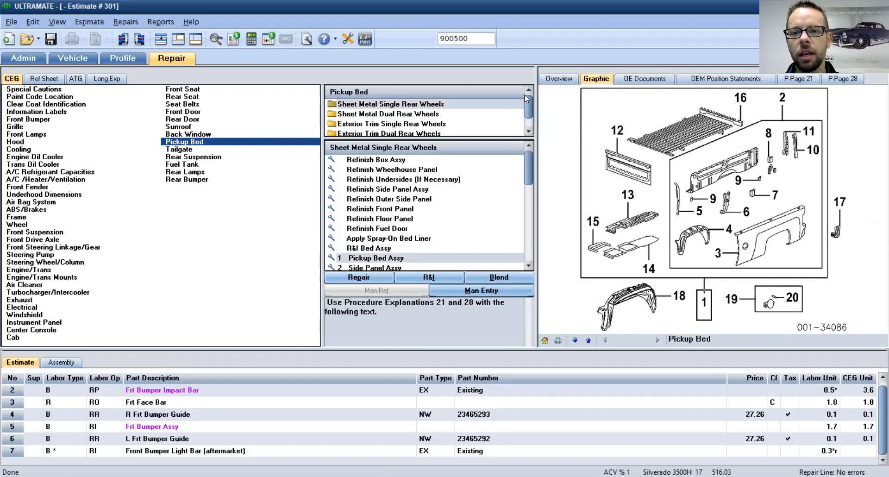
Step: Review the bed's dual-wheel sheet metal, exterior trim and tonneau cover diagram, then start a Part Lookup
{"action": "left_click", "coordinate": [381, 116]}
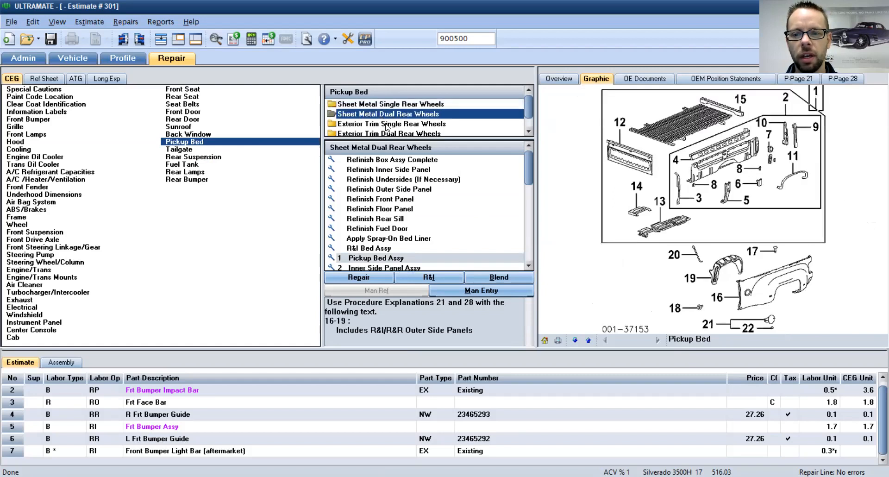
{"action": "left_click", "coordinate": [387, 126]}
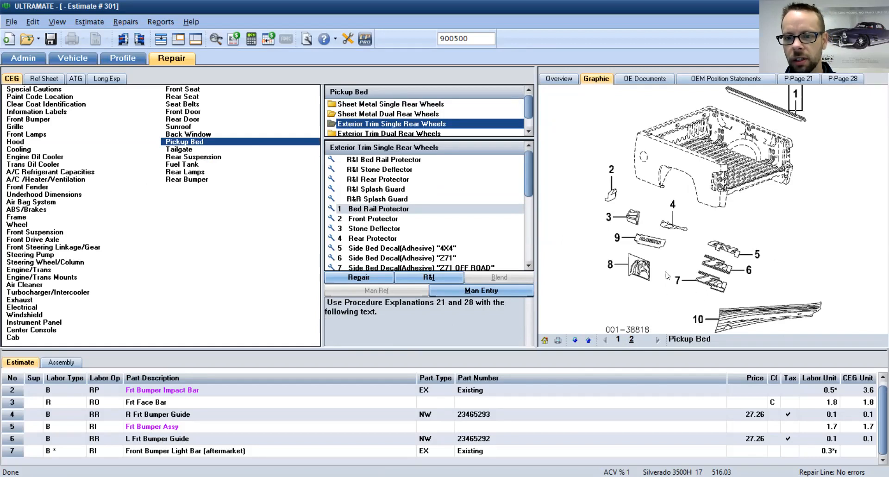
{"action": "left_click", "coordinate": [632, 339]}
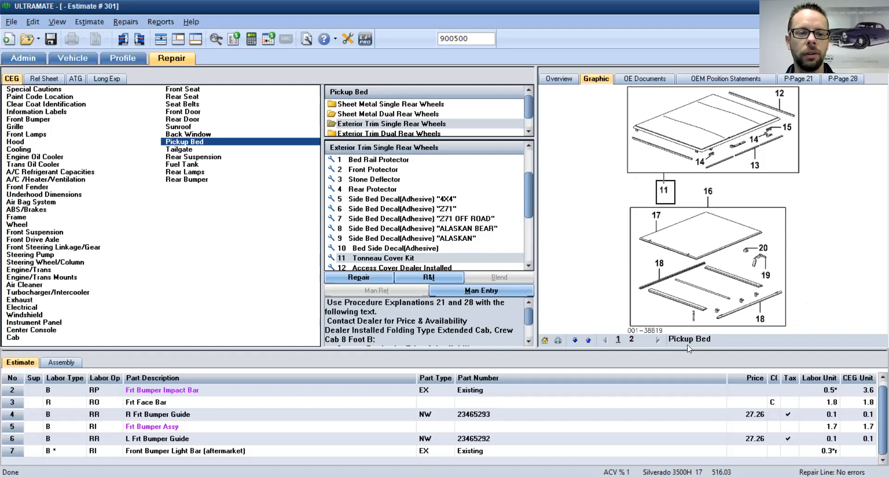
{"action": "left_click", "coordinate": [216, 39]}
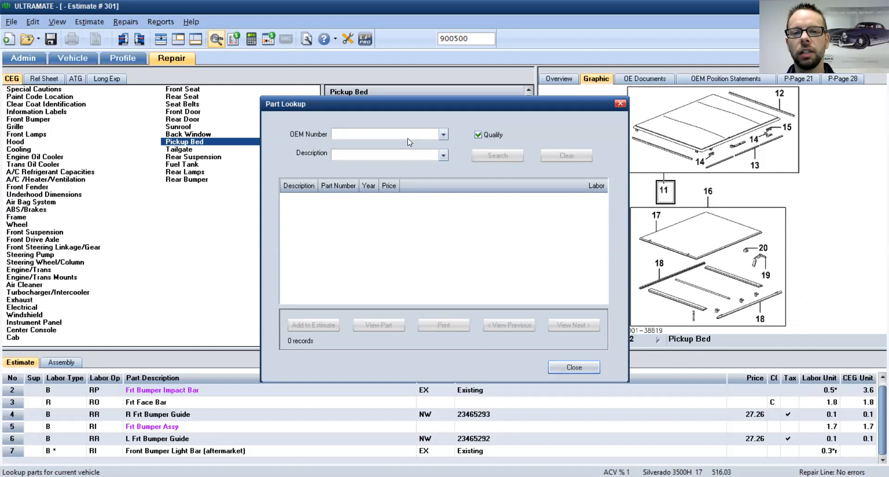
Step: Enter 'bumper' as the part description, then close Part Lookup without adding anything
{"action": "left_click", "coordinate": [401, 155]}
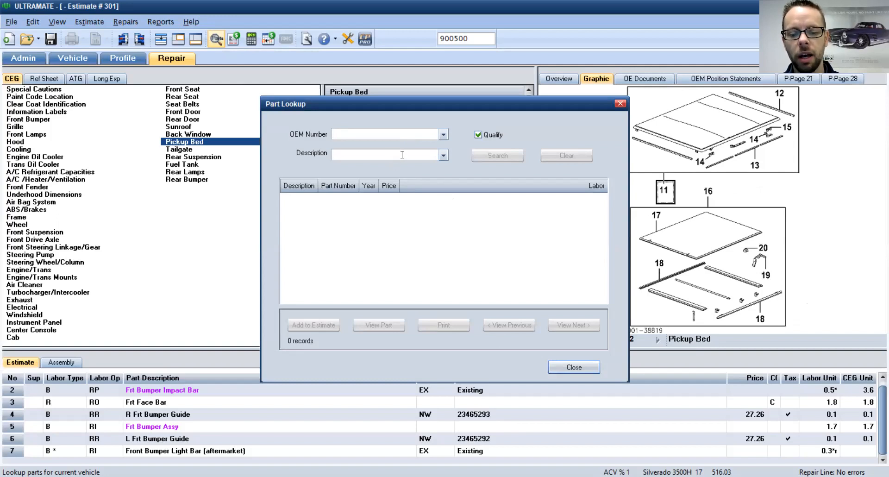
{"action": "type", "text": "bumper"}
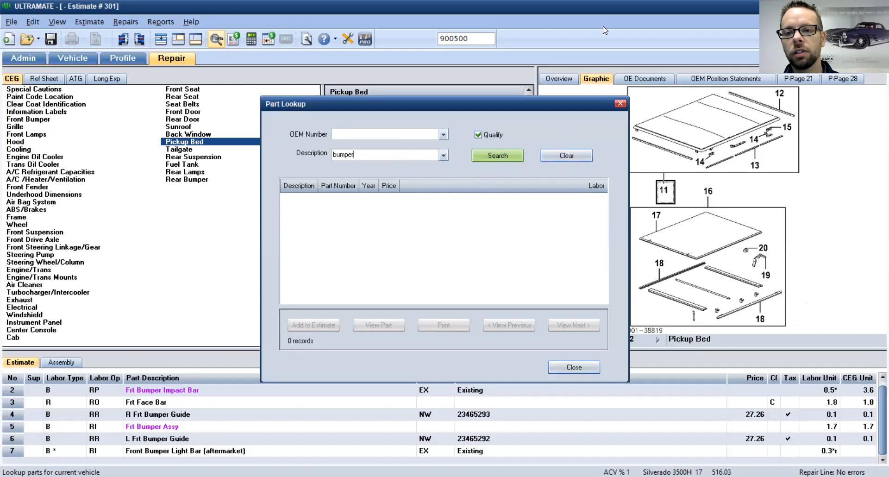
{"action": "left_click", "coordinate": [620, 103]}
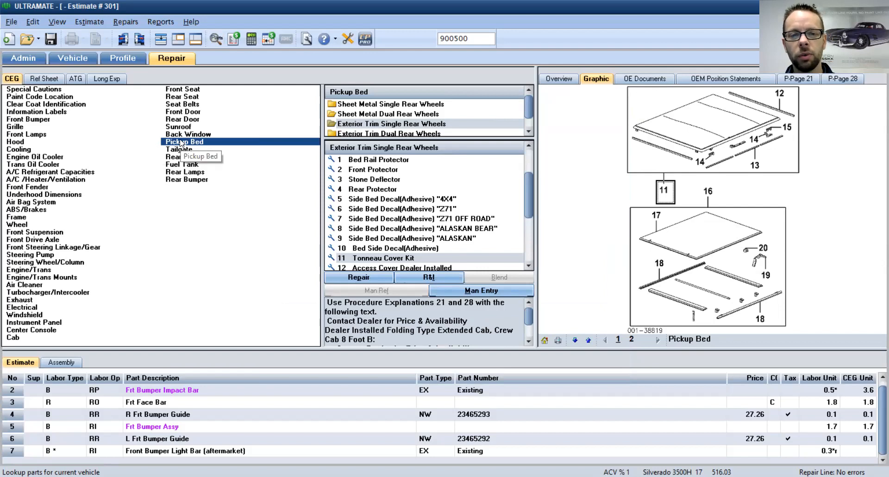
Step: Calculate and save the estimate, then show the Ref Sheet's Additional Costs & Materials list
{"action": "left_click", "coordinate": [250, 41]}
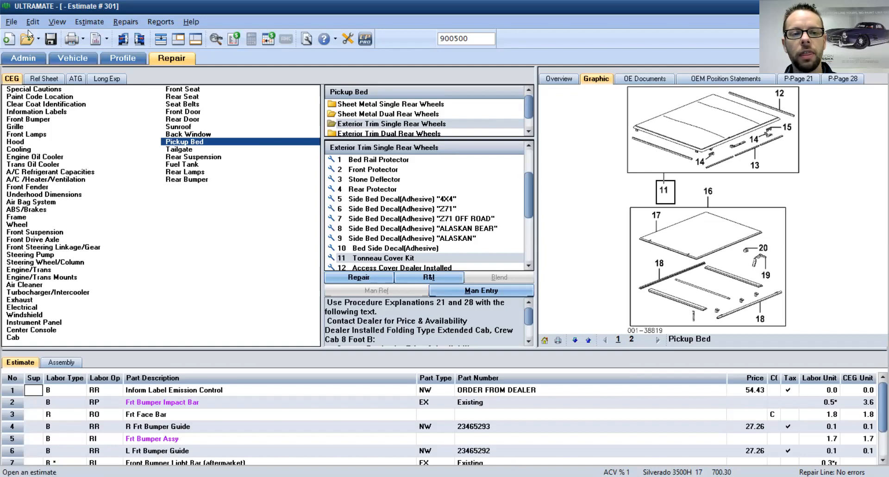
{"action": "left_click", "coordinate": [47, 40]}
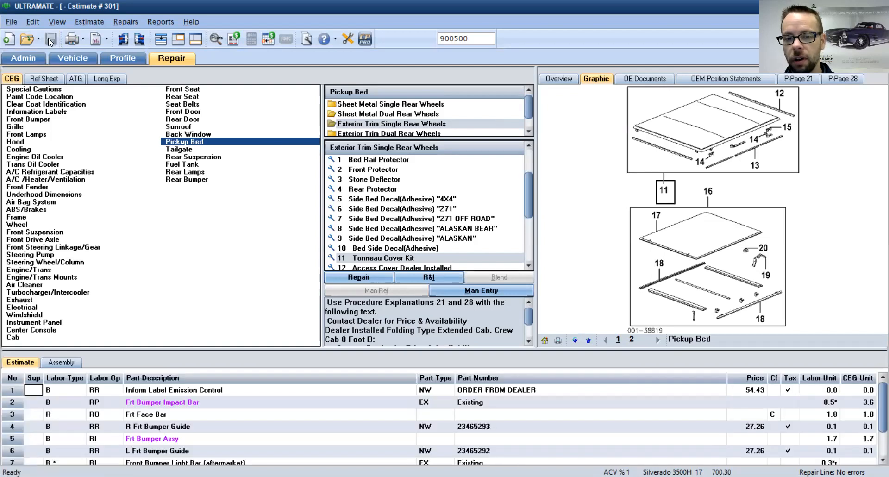
{"action": "left_click", "coordinate": [48, 80]}
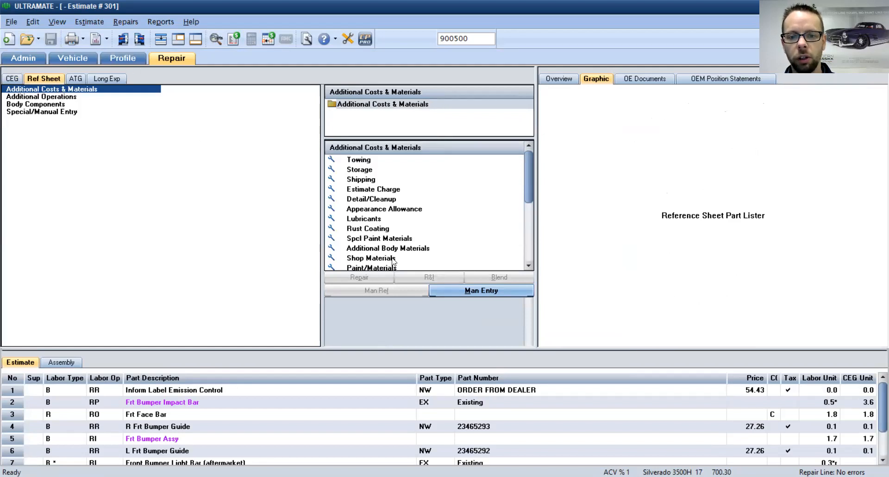
Step: Show the Frame folder's operations, such as Frame/Rack Set Up, under Additional Operations
{"action": "left_click_drag", "start_coordinate": [529, 181], "coordinate": [530, 200]}
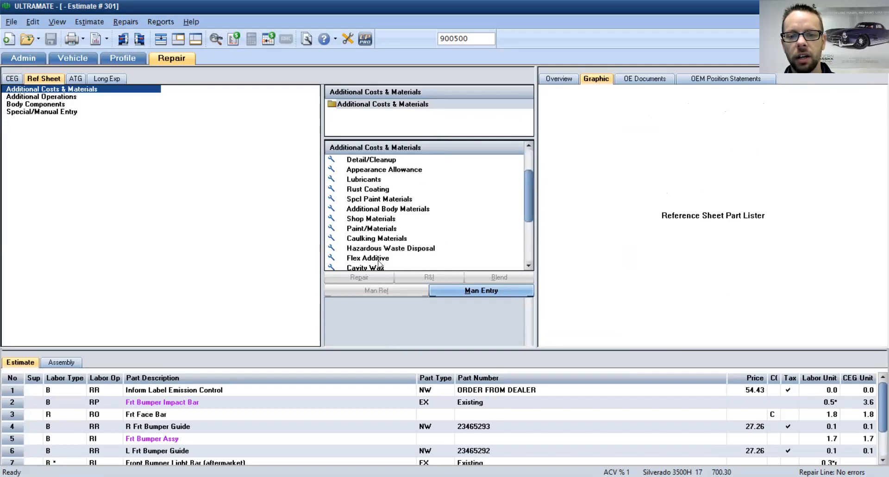
{"action": "left_click_drag", "start_coordinate": [527, 210], "coordinate": [526, 247]}
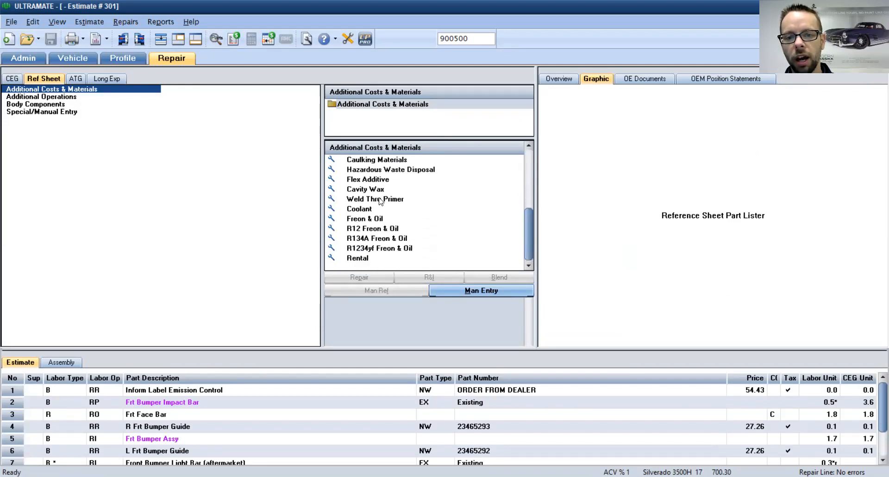
{"action": "left_click", "coordinate": [51, 98]}
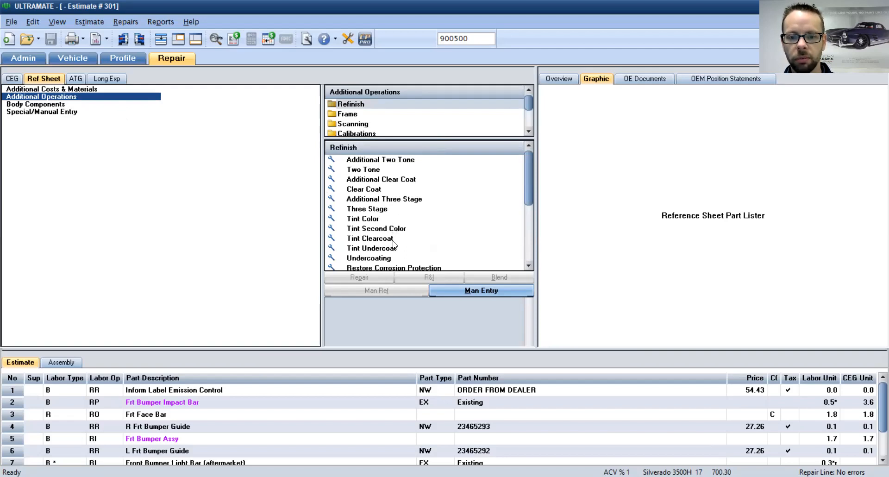
{"action": "scroll", "coordinate": [393, 255], "scroll_direction": "down", "scroll_amount": 3}
{"action": "scroll", "coordinate": [392, 254], "scroll_direction": "up", "scroll_amount": 3}
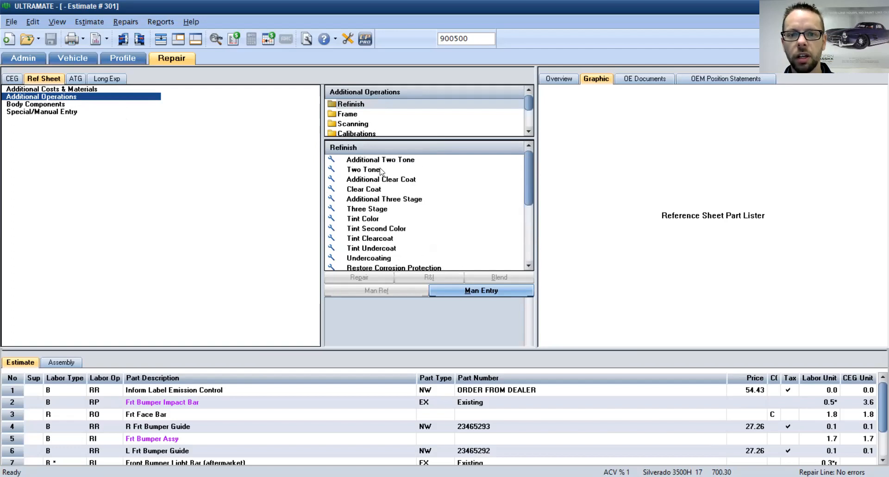
{"action": "left_click", "coordinate": [351, 115]}
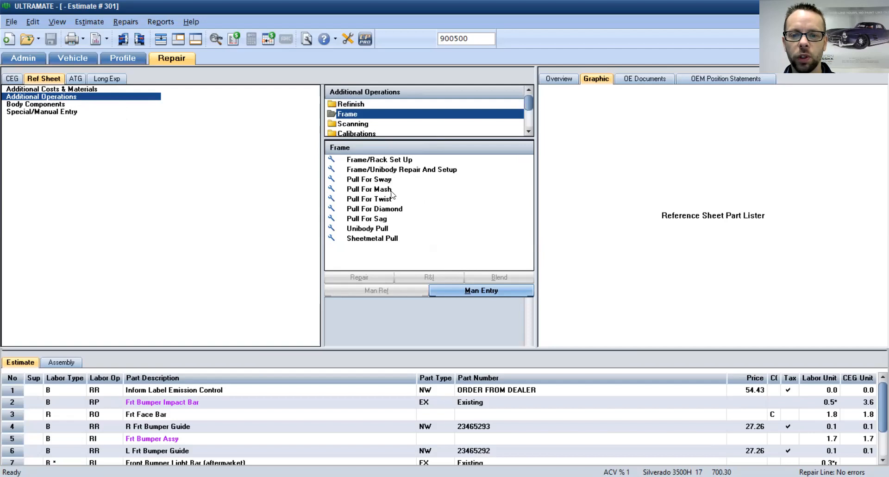
Step: Add a Pre Repair Scan line from the Scanning operations to the estimate
{"action": "left_click", "coordinate": [358, 124]}
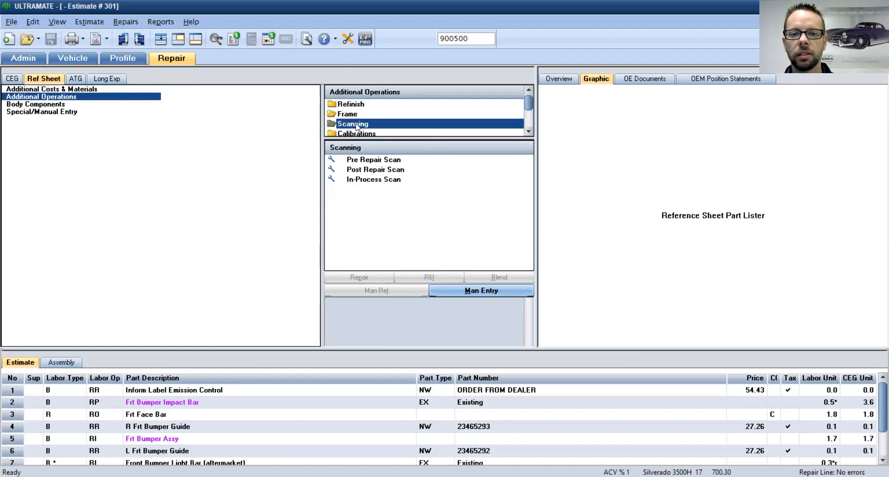
{"action": "double_click", "coordinate": [376, 161]}
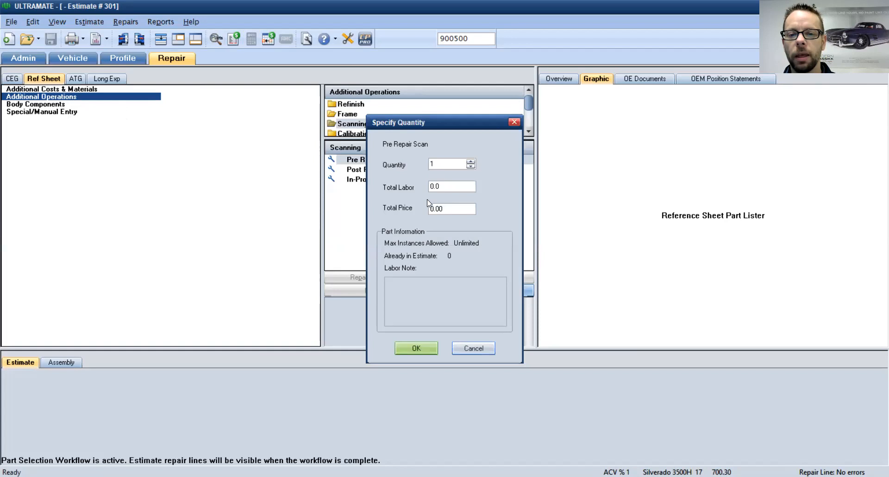
{"action": "left_click", "coordinate": [419, 348]}
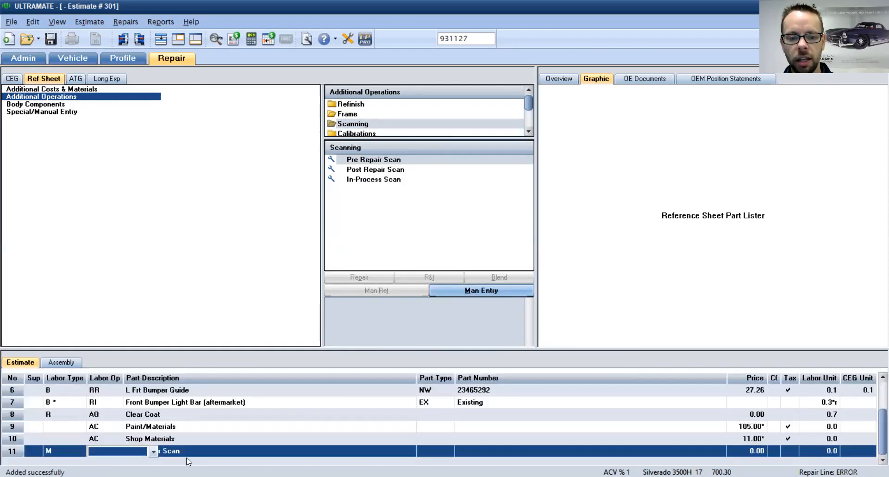
Step: Set the scan line's operation to Additional Labor with 0.5 labor units
{"action": "left_click", "coordinate": [111, 450]}
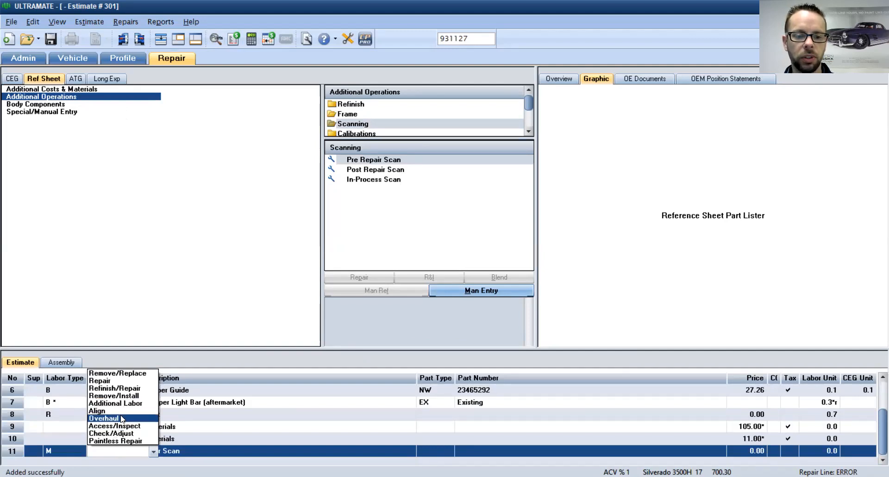
{"action": "left_click", "coordinate": [62, 452]}
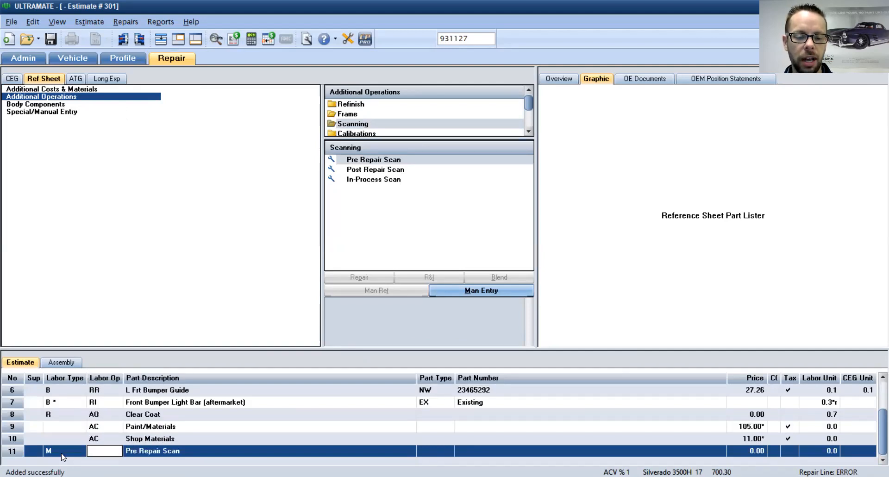
{"action": "left_click", "coordinate": [115, 449]}
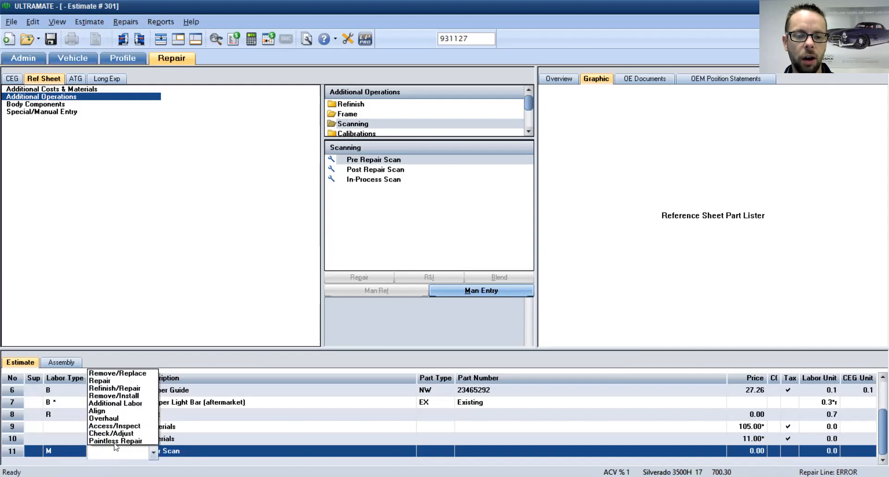
{"action": "left_click", "coordinate": [133, 403]}
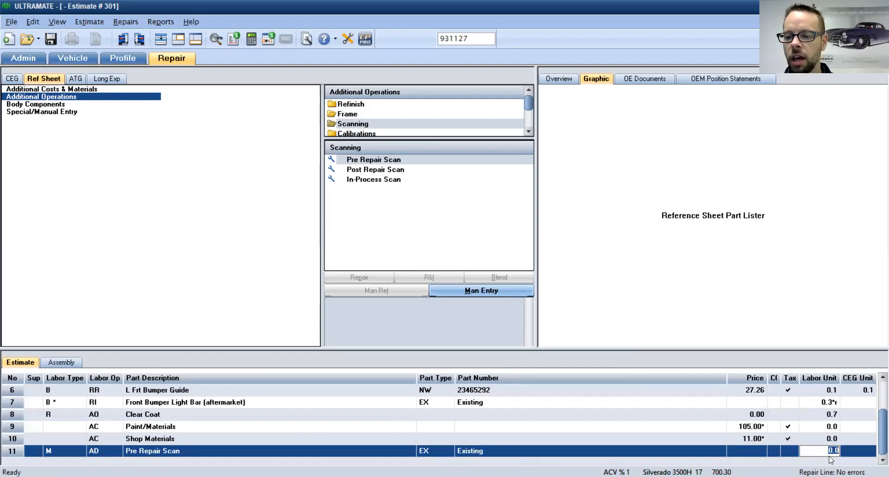
{"action": "type", "text": "0.5"}
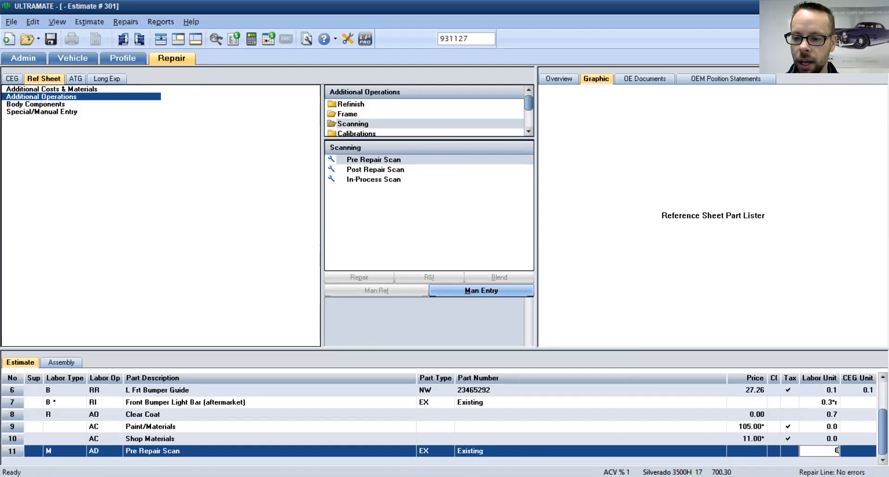
{"action": "key", "text": "Return"}
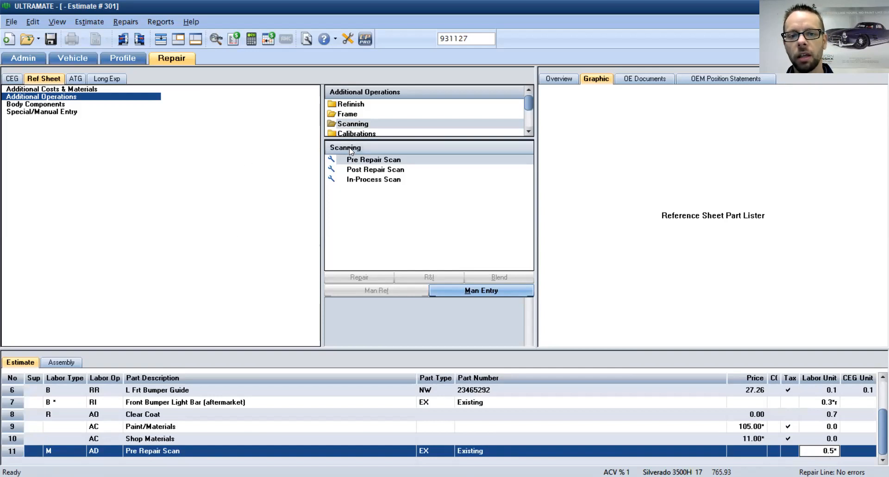
Step: Browse the Calibrations operations, then add Destructive Weld Testing from the Welding folder
{"action": "left_click", "coordinate": [356, 133]}
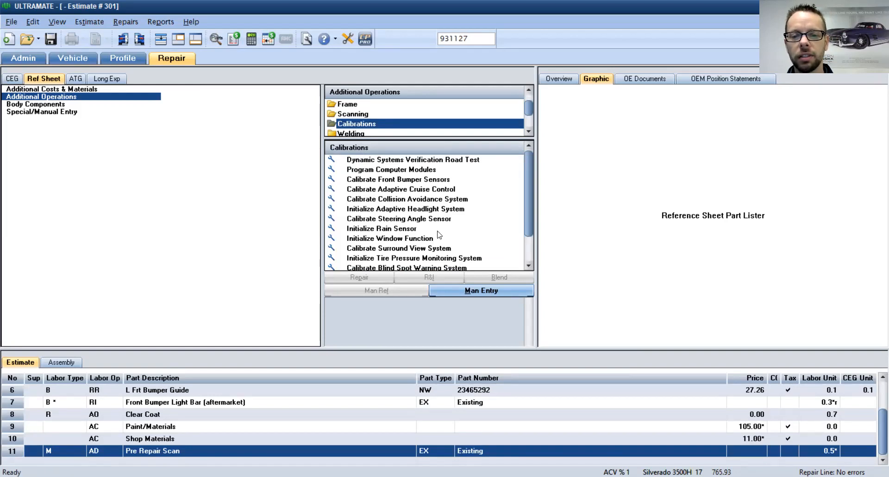
{"action": "left_click", "coordinate": [407, 230]}
{"action": "left_click", "coordinate": [411, 191]}
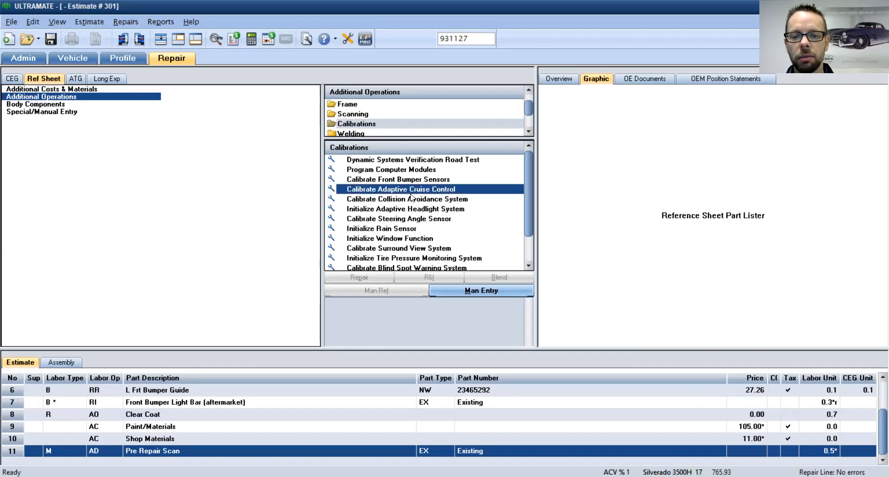
{"action": "left_click", "coordinate": [451, 259]}
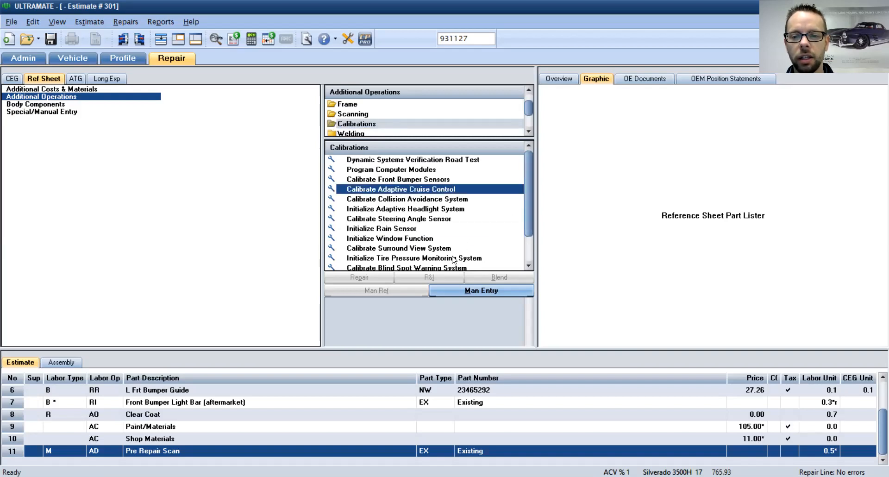
{"action": "left_click_drag", "start_coordinate": [526, 217], "coordinate": [525, 254]}
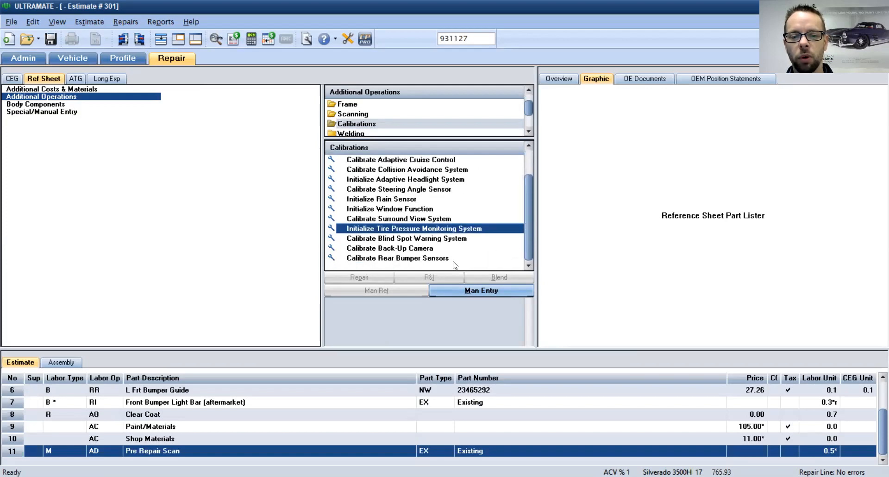
{"action": "left_click", "coordinate": [529, 132]}
{"action": "left_click", "coordinate": [529, 132]}
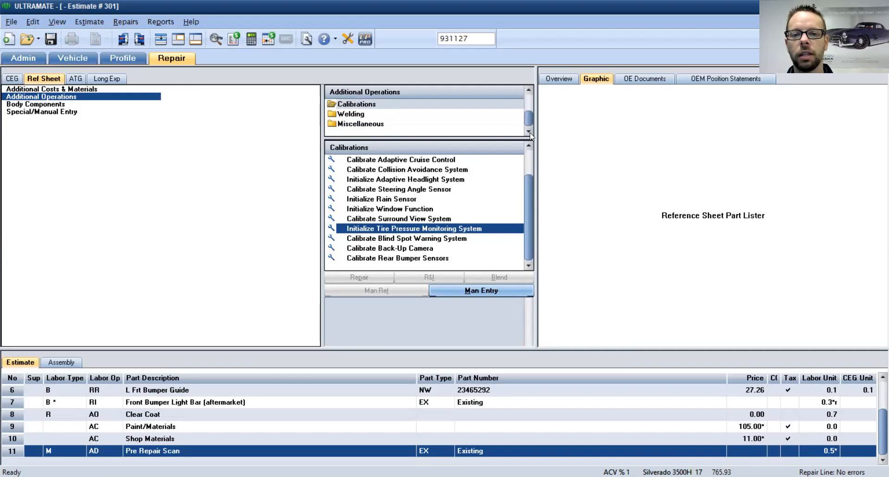
{"action": "left_click", "coordinate": [358, 114]}
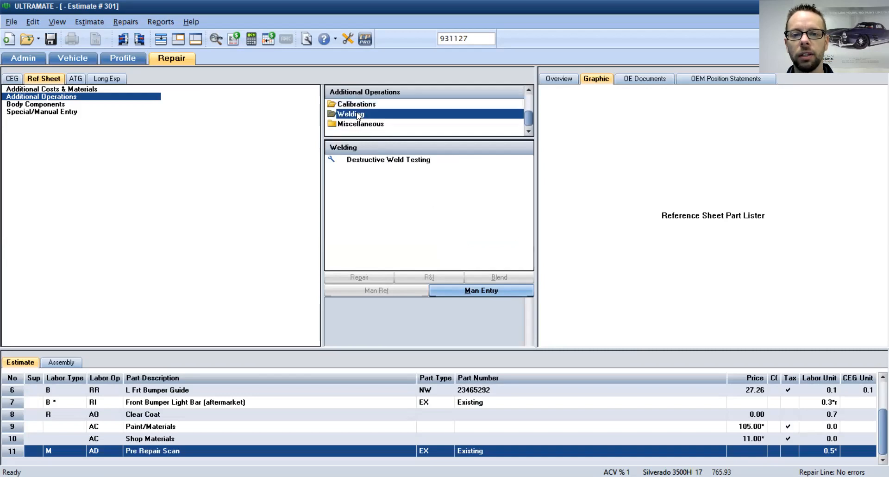
{"action": "double_click", "coordinate": [367, 160]}
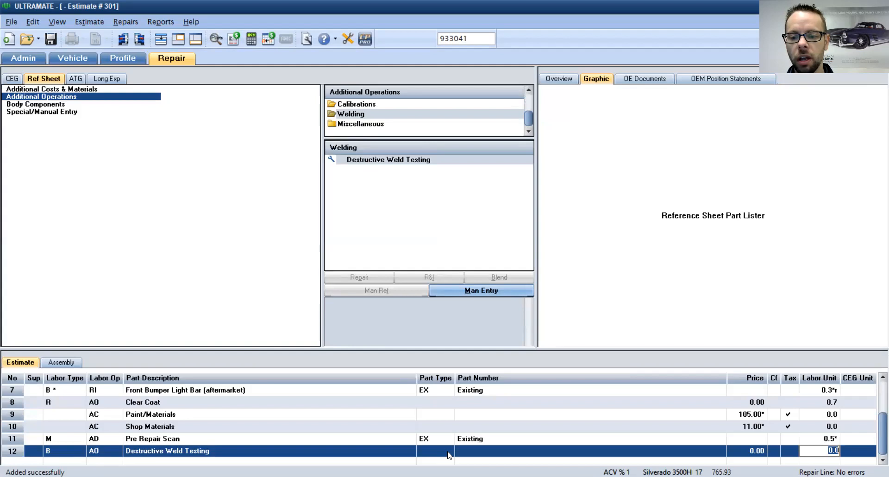
Step: Give the line 12 Destructive Weld Testing a 5.00 price and 0.3 labor units
{"action": "left_click", "coordinate": [759, 450]}
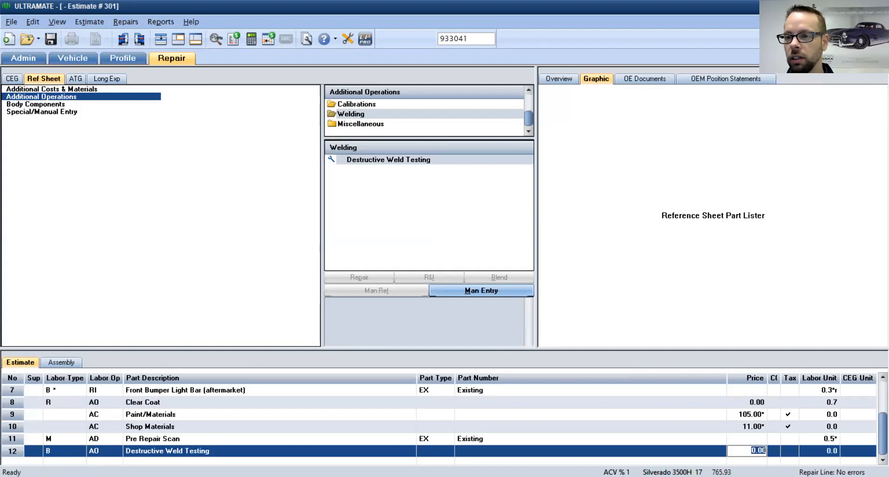
{"action": "type", "text": "5.0"}
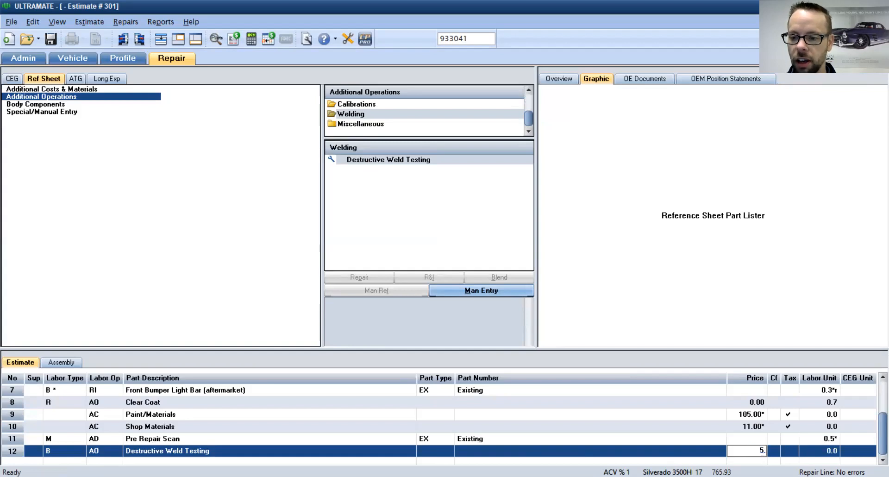
{"action": "left_click", "coordinate": [833, 451]}
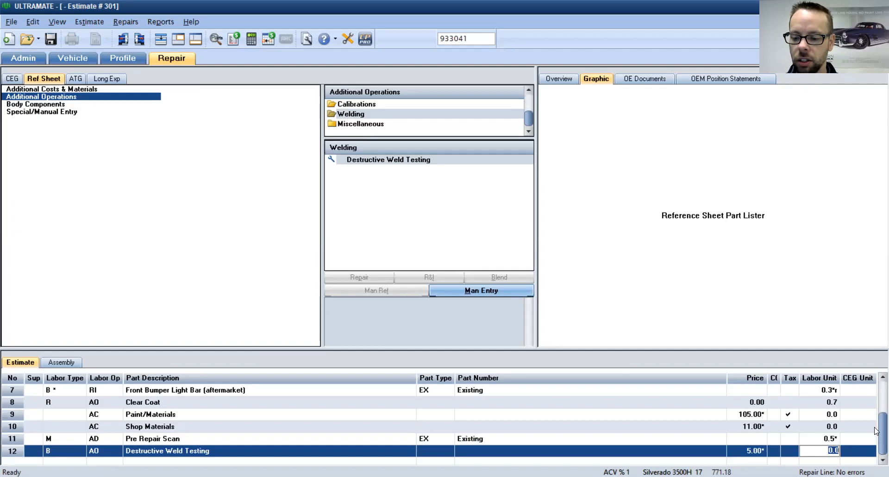
{"action": "type", "text": "0.3"}
{"action": "key", "text": "Return"}
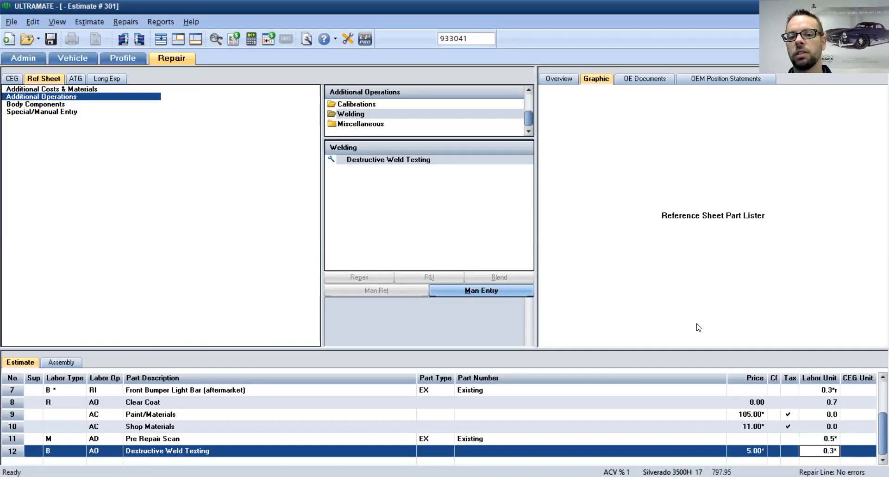
Step: Browse the Miscellaneous and Body Components operations in the Ref Sheet, then show Special/Manual Entry
{"action": "left_click", "coordinate": [359, 124]}
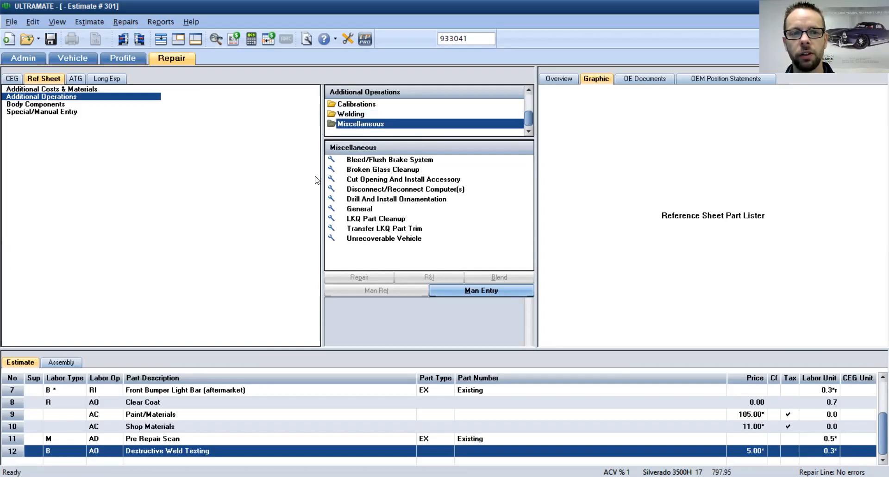
{"action": "left_click", "coordinate": [39, 105]}
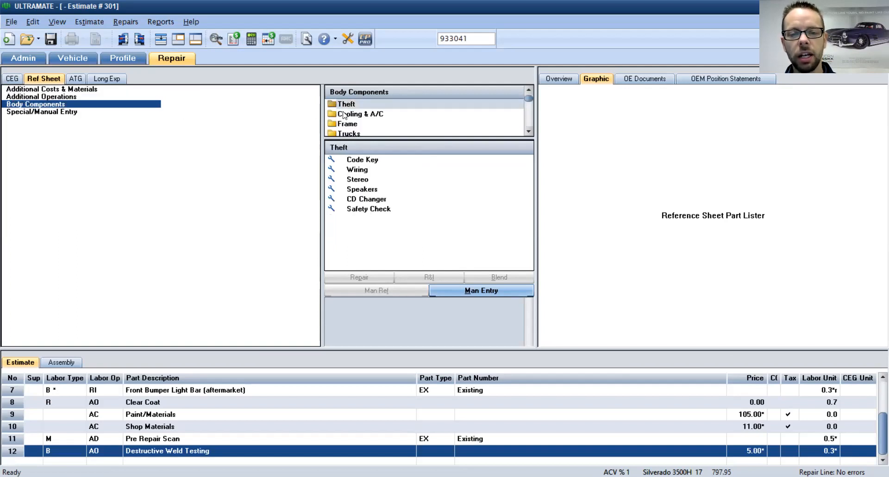
{"action": "left_click_drag", "start_coordinate": [529, 99], "coordinate": [530, 124]}
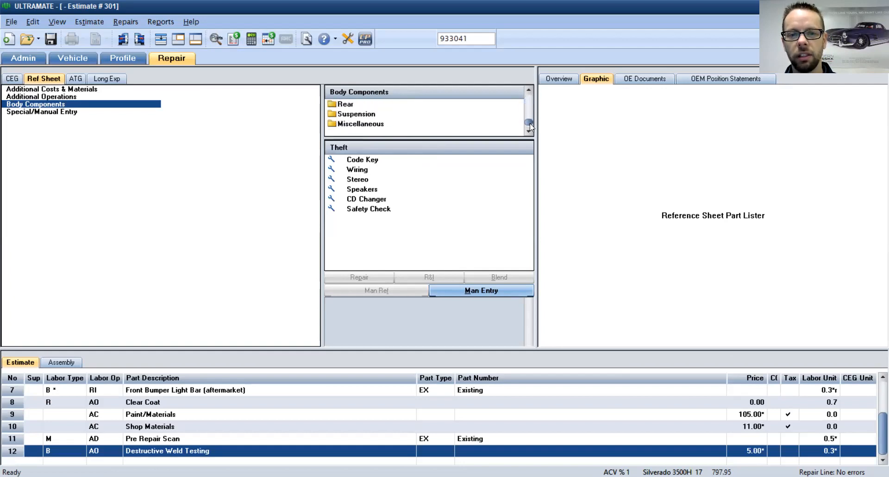
{"action": "left_click", "coordinate": [56, 113]}
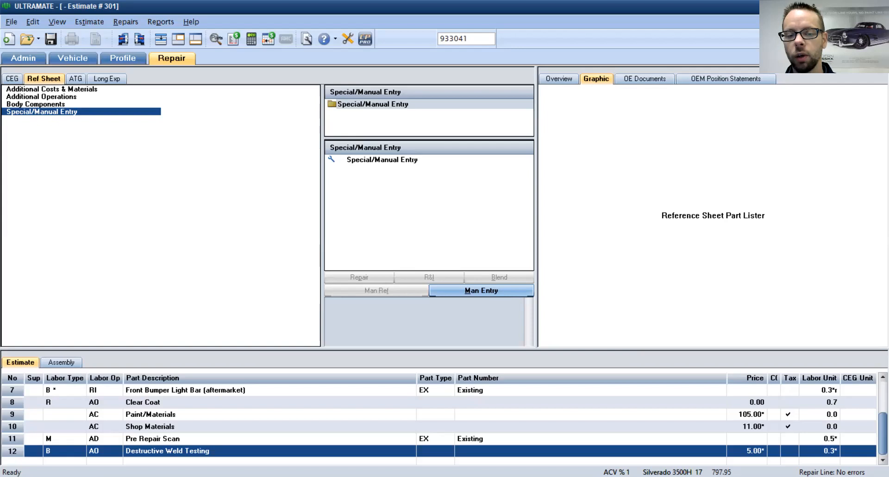
Step: Recalculate and save estimate 301 at a 797.95 total, then view its report preview
{"action": "left_click", "coordinate": [252, 40]}
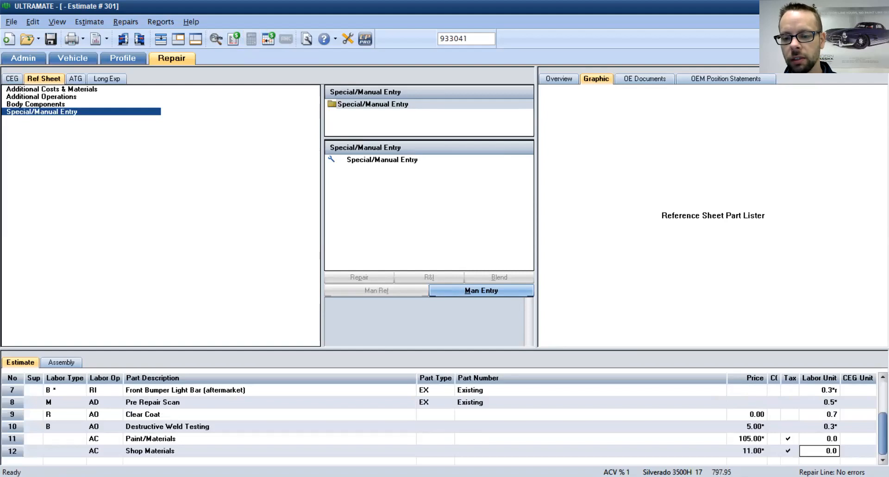
{"action": "left_click", "coordinate": [51, 40]}
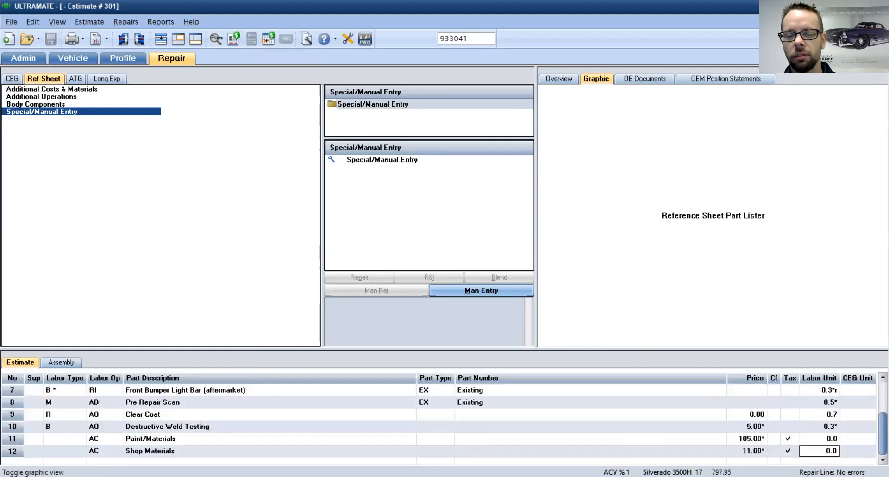
{"action": "left_click", "coordinate": [95, 40]}
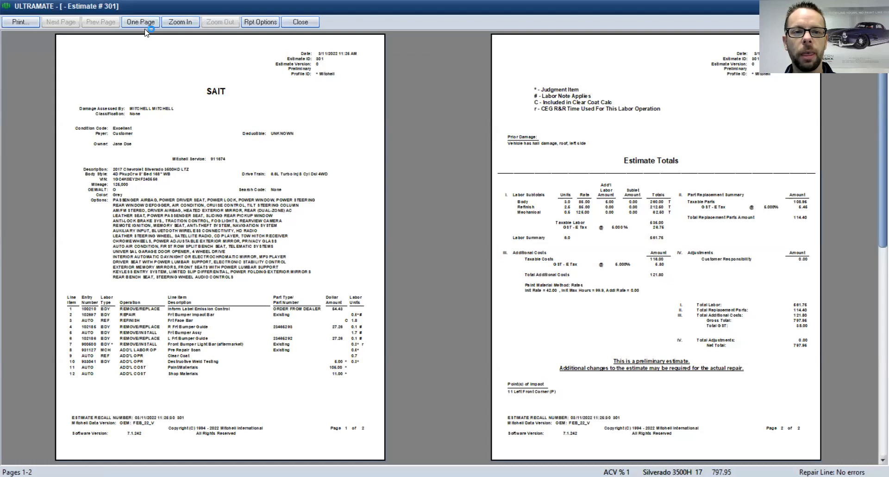
{"action": "left_click", "coordinate": [189, 20]}
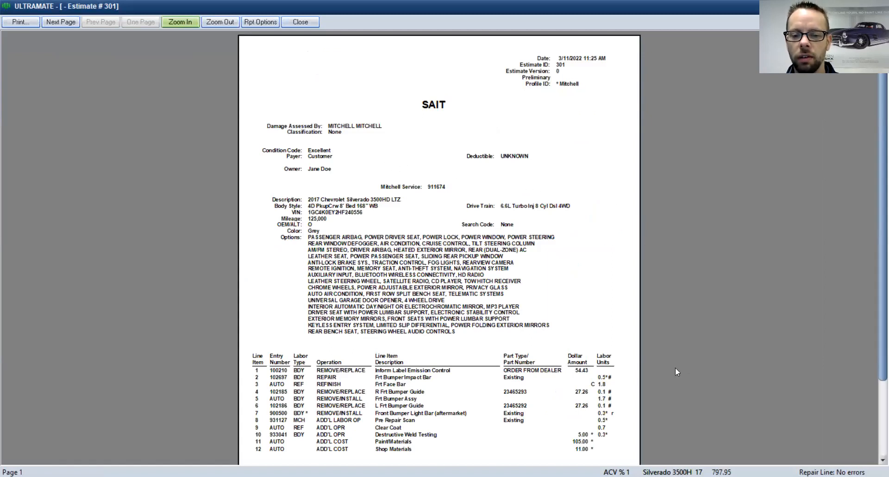
{"action": "left_click_drag", "start_coordinate": [873, 348], "coordinate": [867, 443]}
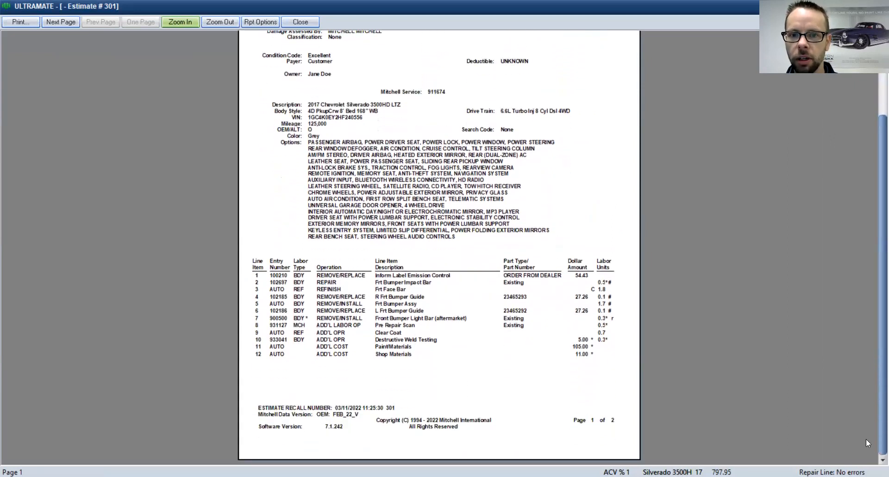
{"action": "left_click", "coordinate": [58, 22]}
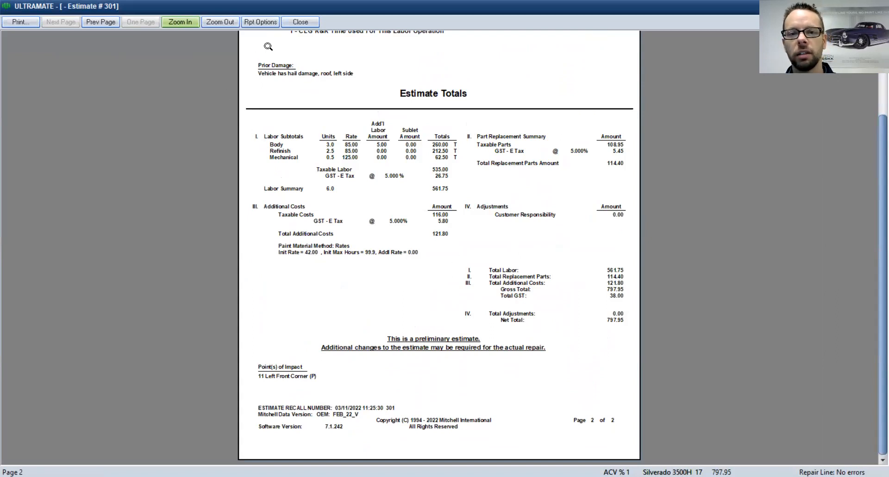
{"action": "left_click", "coordinate": [300, 22]}
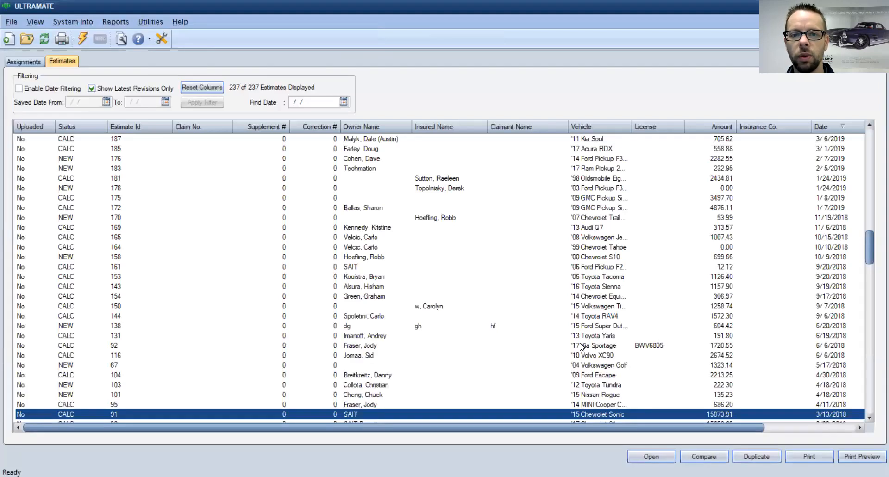
Step: Open estimate 301, the '17 Chevrolet Silverado estimate, from the top of the Estimates list
{"action": "scroll", "coordinate": [582, 345], "scroll_direction": "up", "scroll_amount": 20}
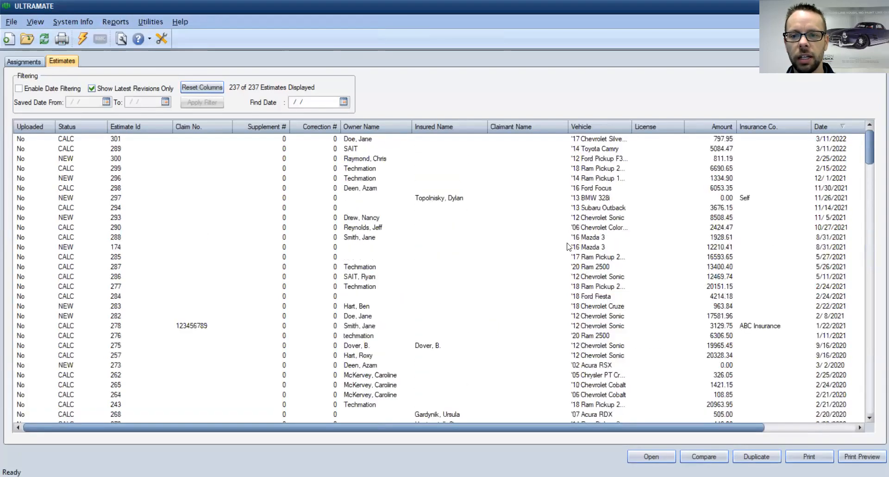
{"action": "left_click", "coordinate": [314, 140]}
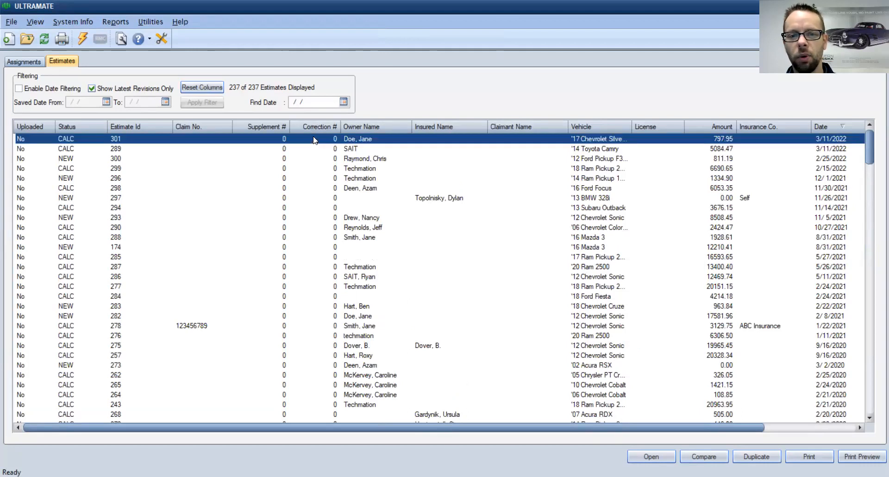
{"action": "double_click", "coordinate": [311, 139]}
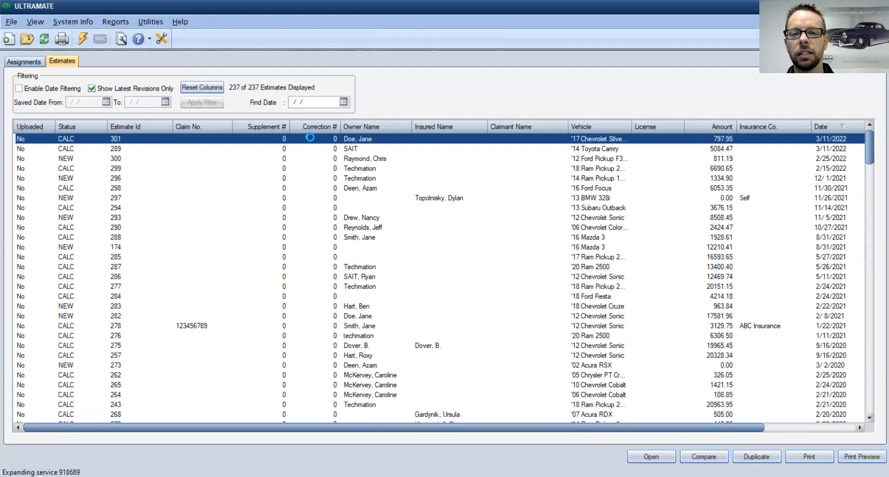